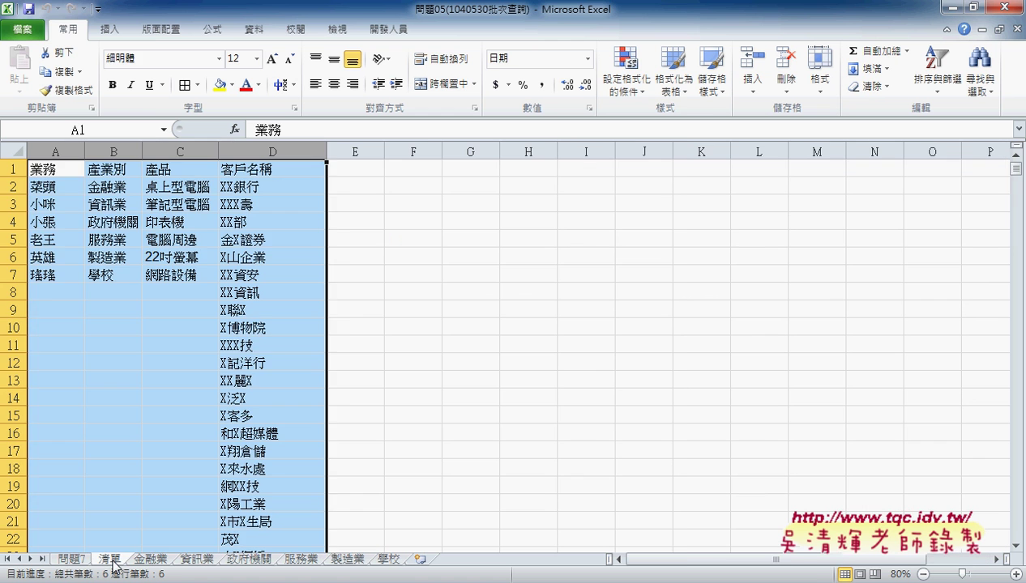
- Review the salesperson, industry, product and customer lists on 清單, then go back to the 問題7 sales table
left_click(45, 169)
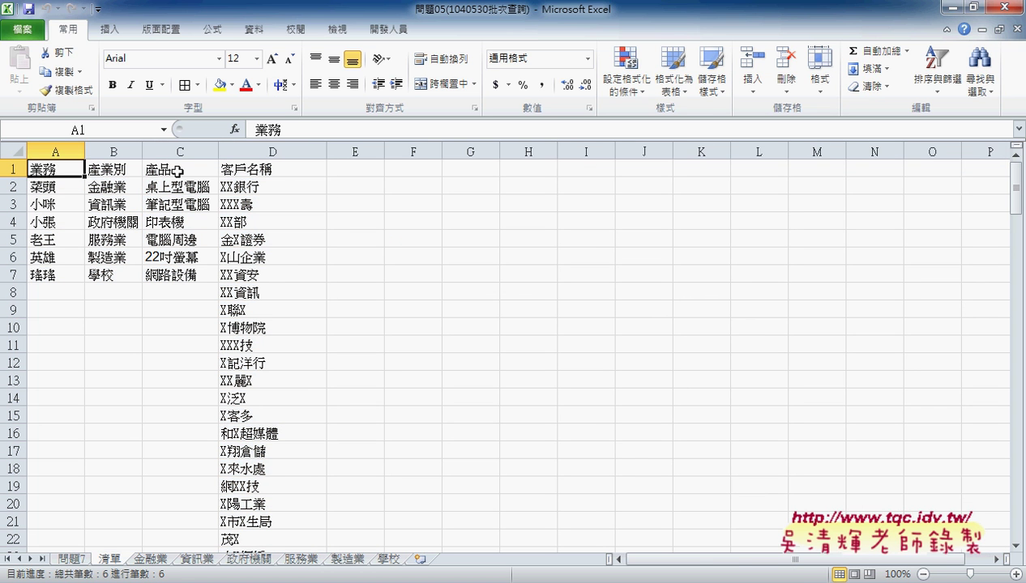
left_click(256, 172)
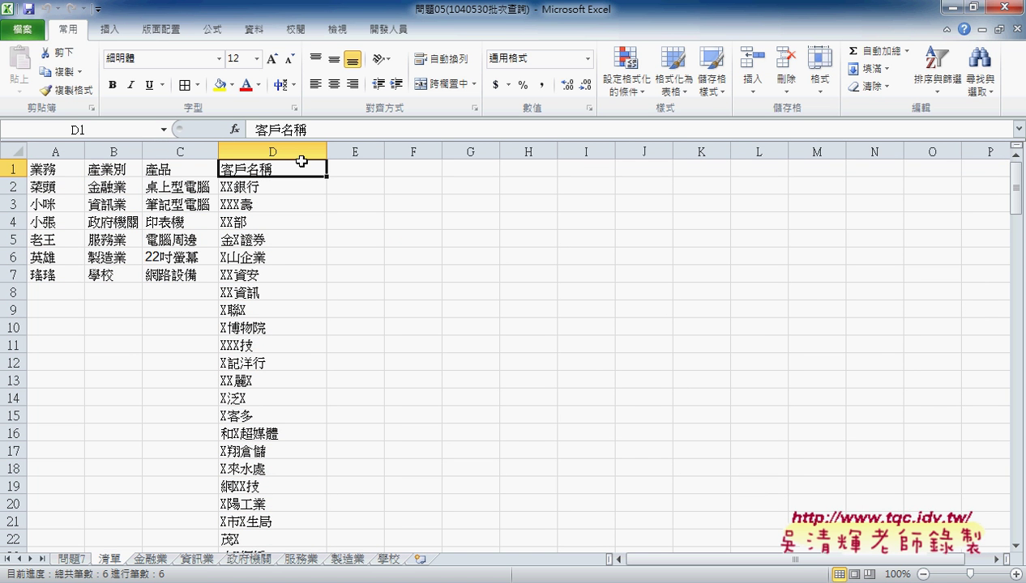
left_click(71, 559)
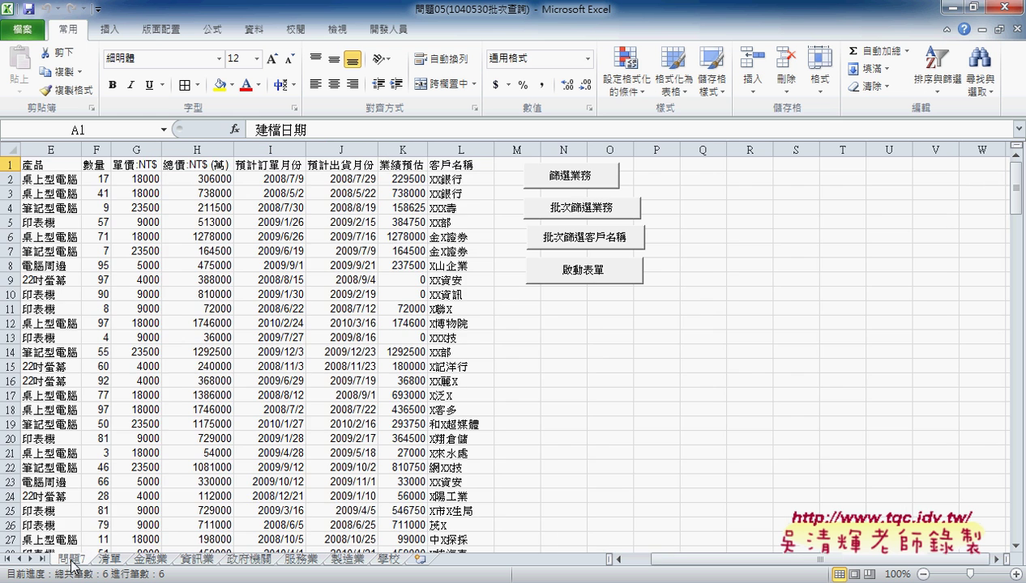
left_click_drag(766, 559, 697, 559)
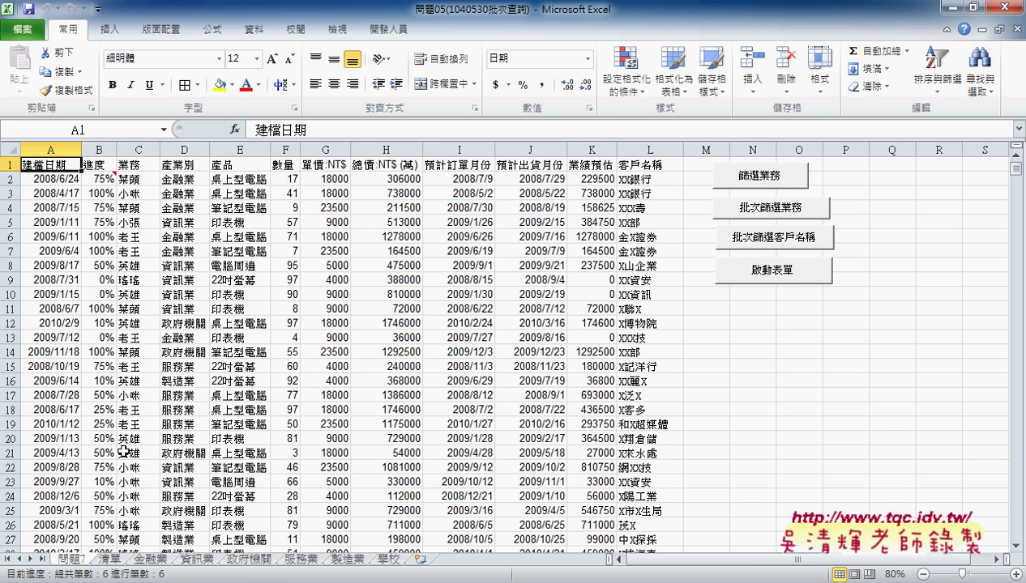
left_click(114, 562)
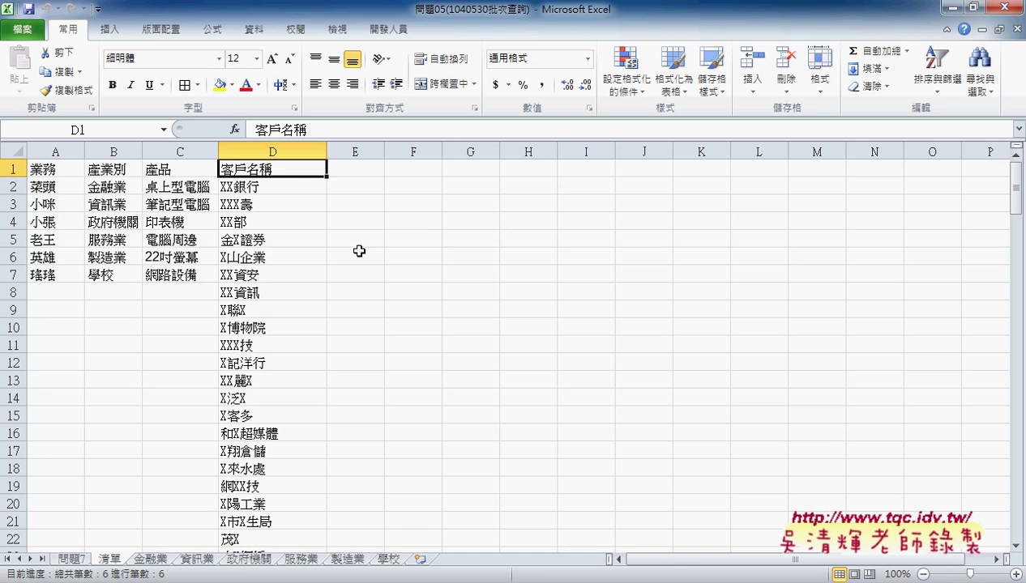
left_click(355, 168)
left_click(365, 188)
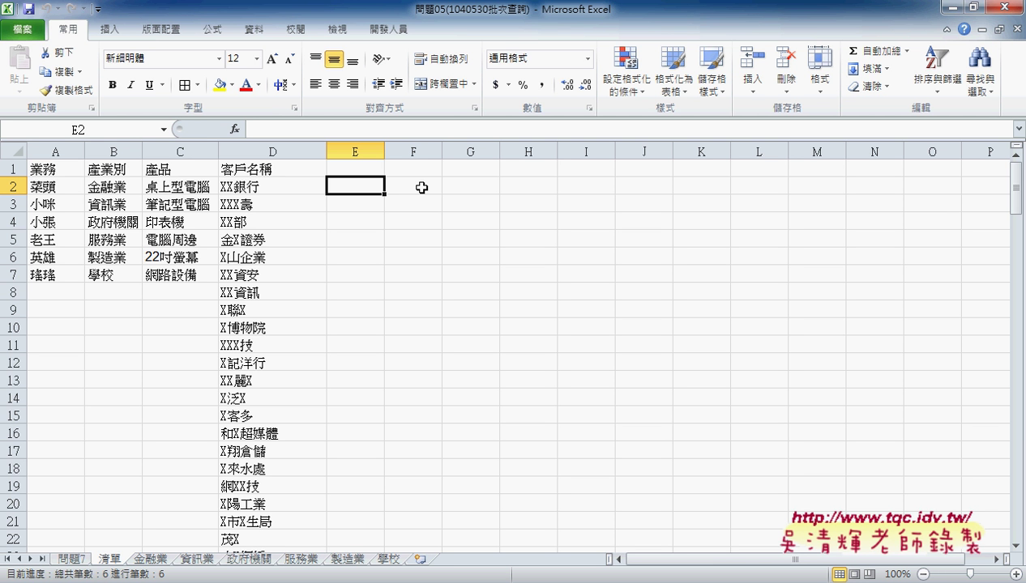
left_click(73, 559)
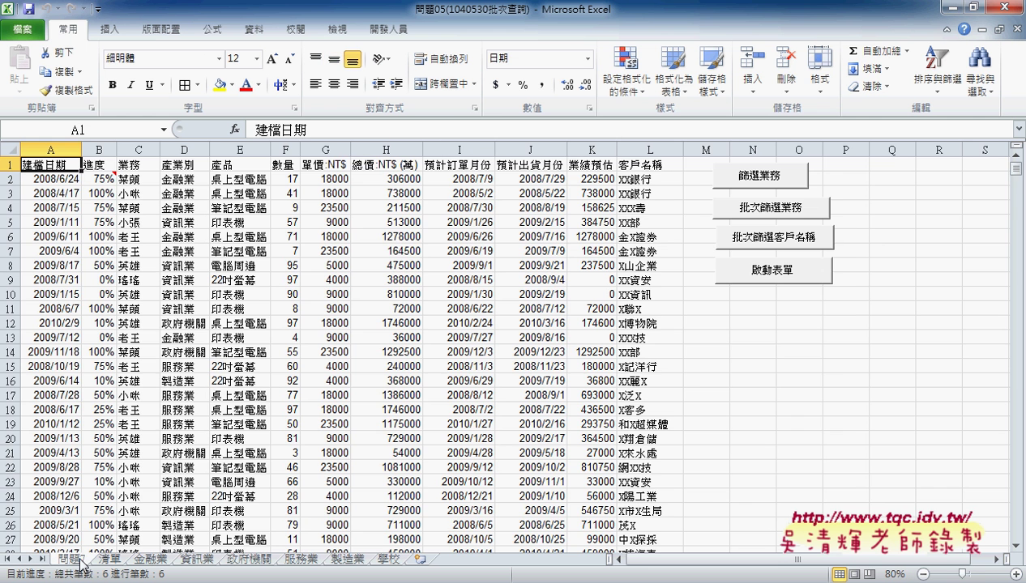
- Launch the quick classification form and split the sales data by 業務 into per-salesperson sheets
left_click(771, 276)
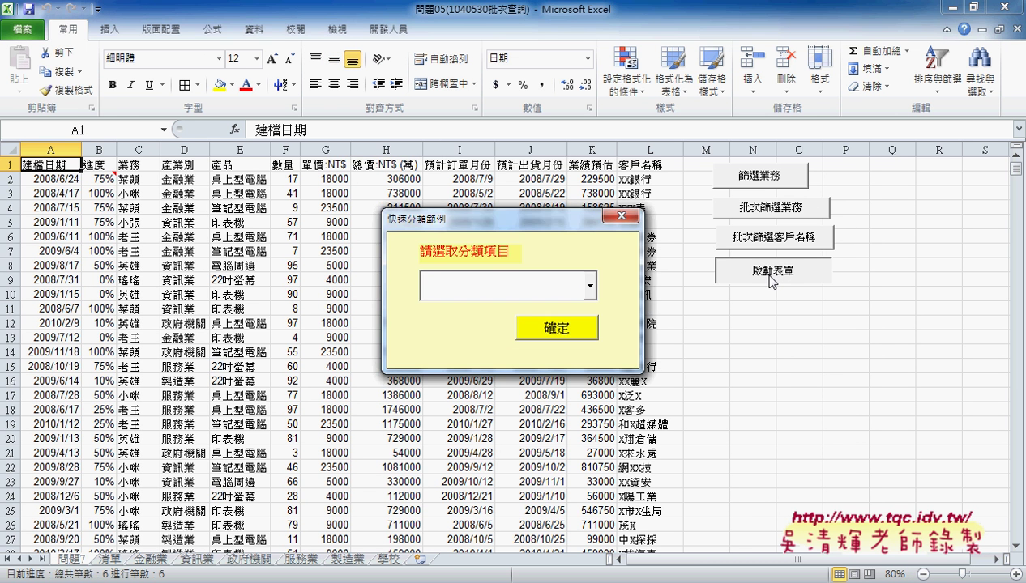
left_click(596, 284)
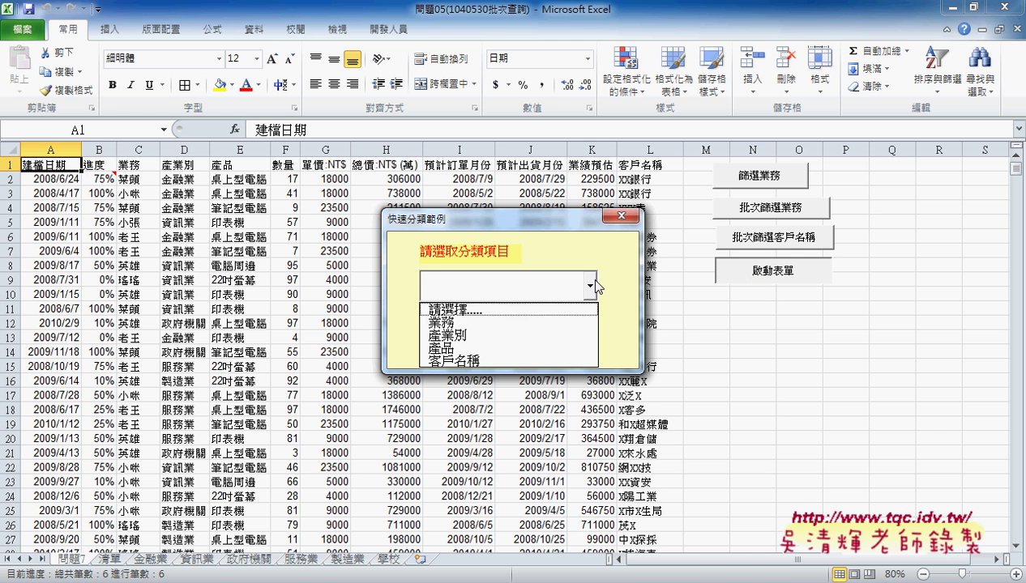
left_click(569, 324)
left_click(557, 336)
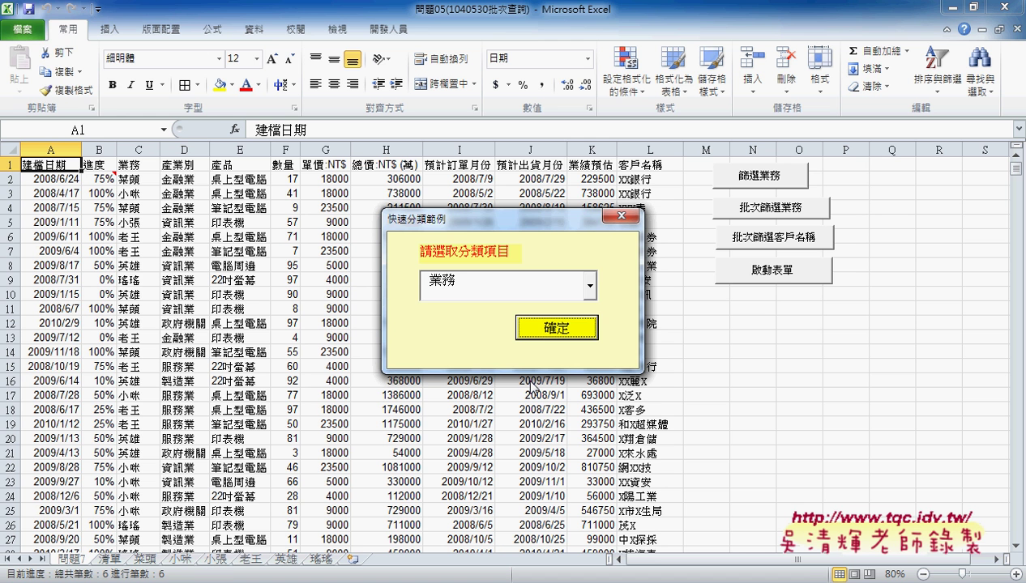
- Split the sales data by 產業別 into industry sheets such as 金融業 and 製造業
left_click(588, 285)
left_click(556, 338)
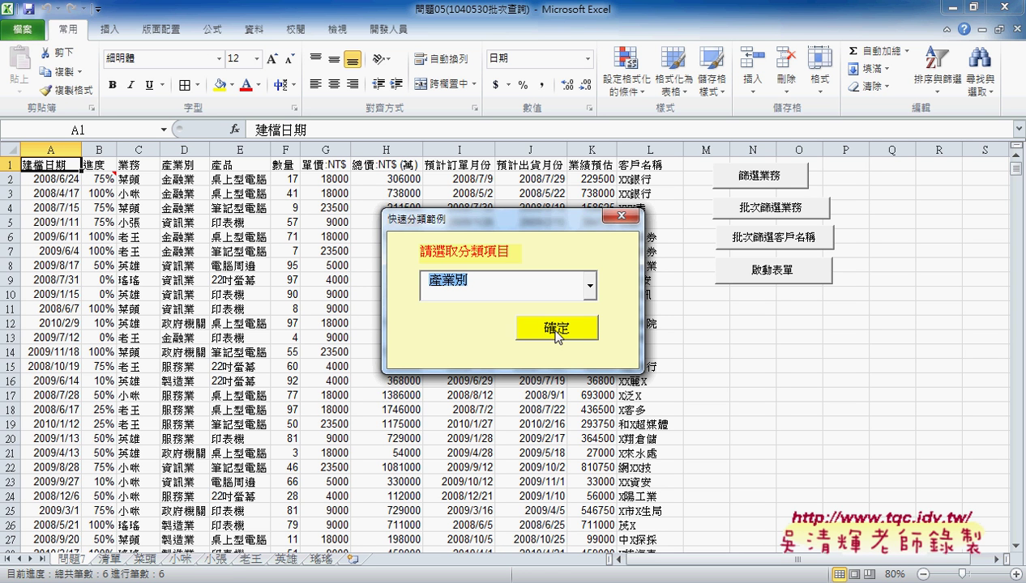
left_click(556, 329)
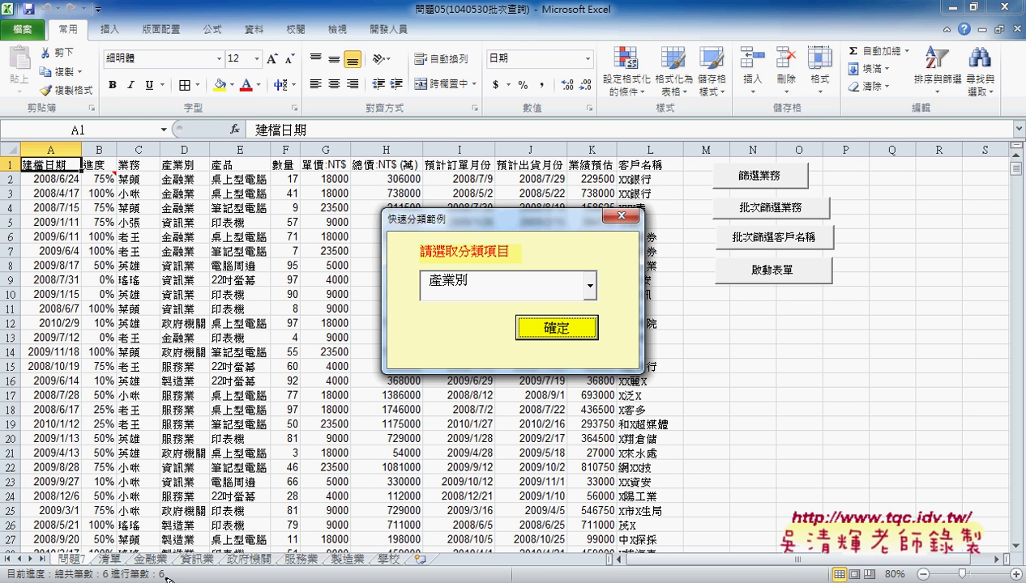
mouse_move(168, 575)
left_mouse_down()
mouse_move(5, 577)
mouse_move(45, 557)
mouse_move(193, 567)
mouse_move(181, 577)
left_mouse_up()
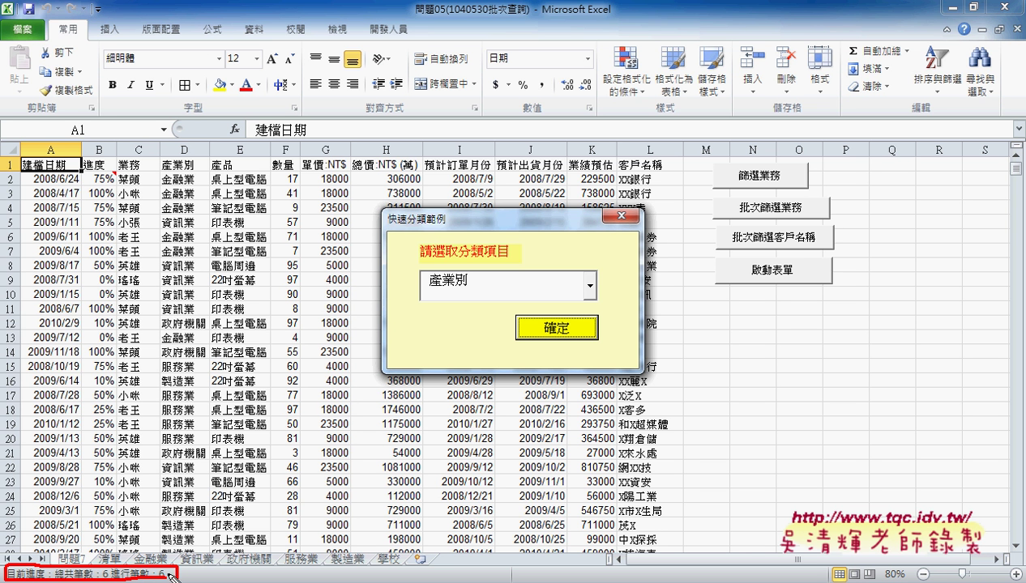
key("Escape")
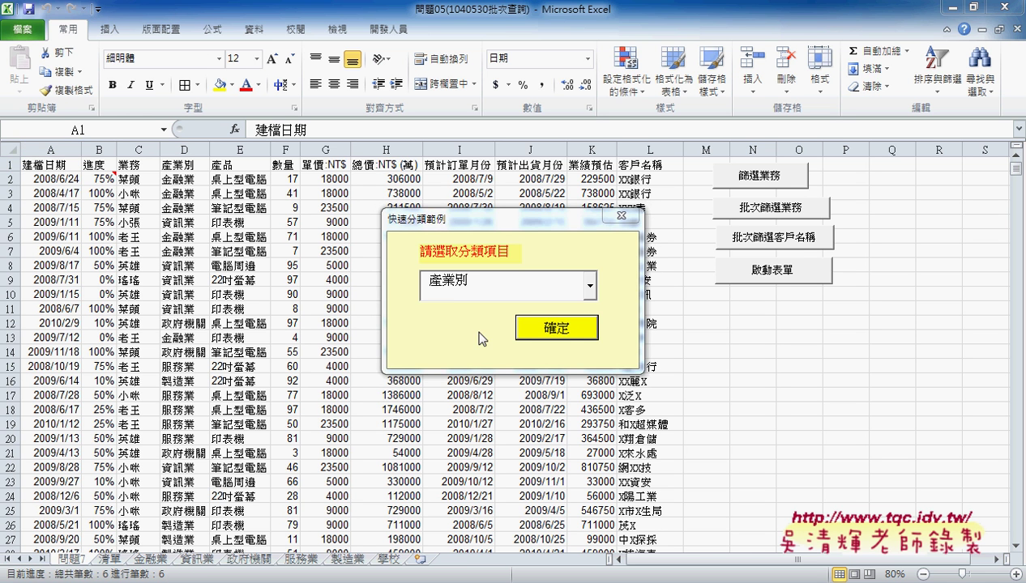
- Split the sales data by 客戶名稱 into one sheet per customer
left_click(591, 286)
left_click(551, 361)
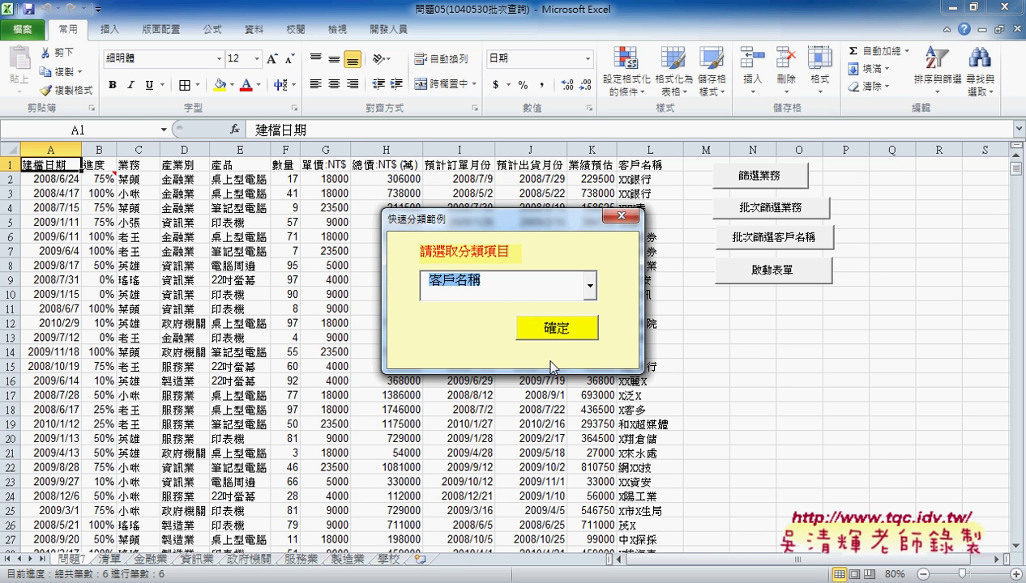
left_click(559, 327)
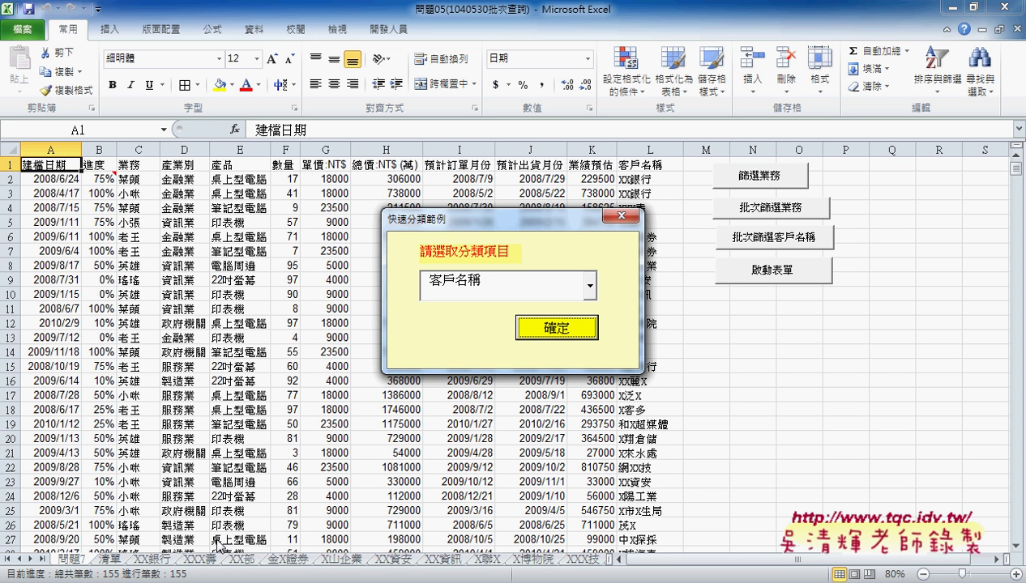
- Rerun the per-salesperson split by 業務, then choose 客戶名稱 as the category again
left_click(596, 287)
left_click(567, 321)
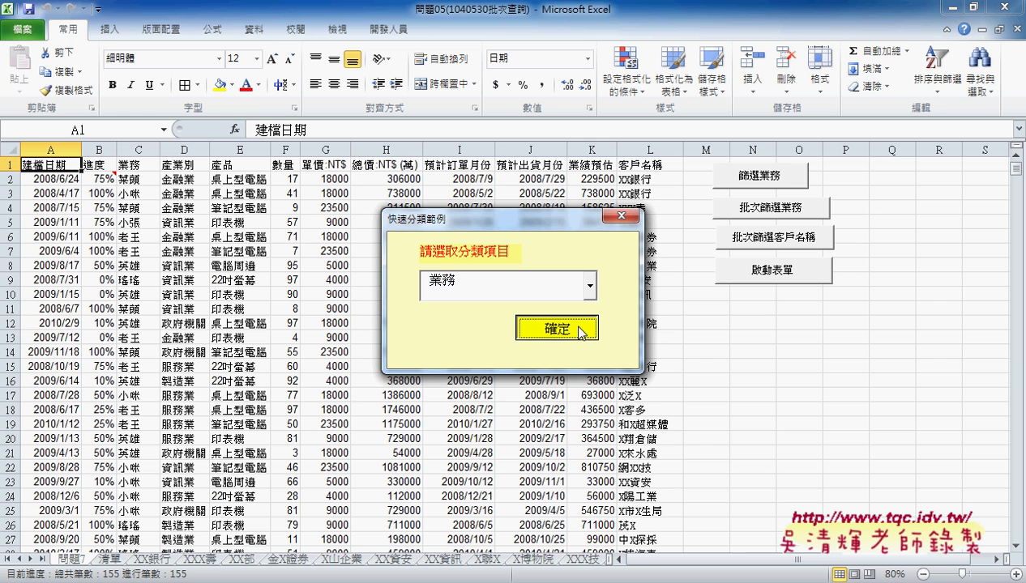
left_click(580, 330)
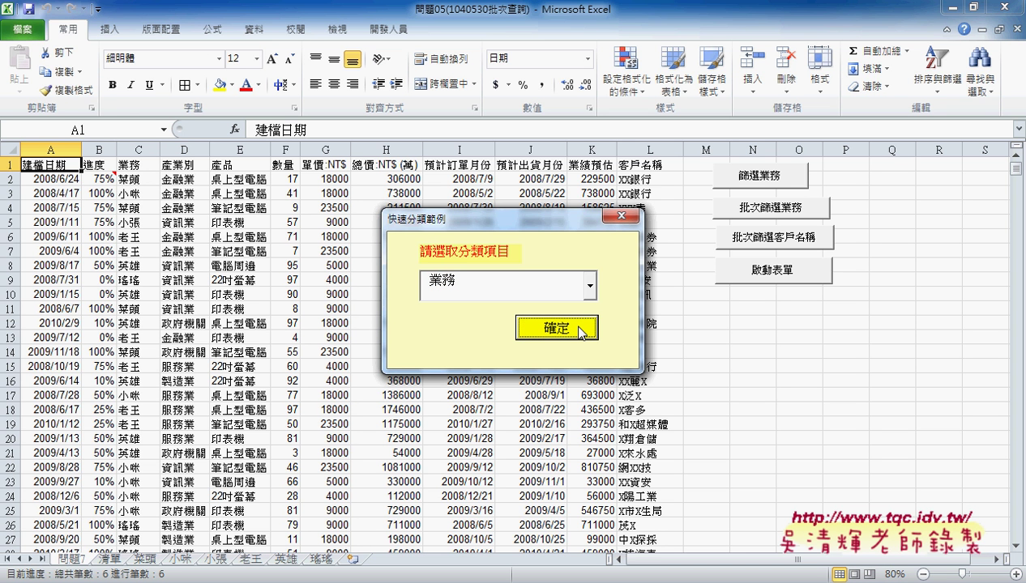
left_click(590, 285)
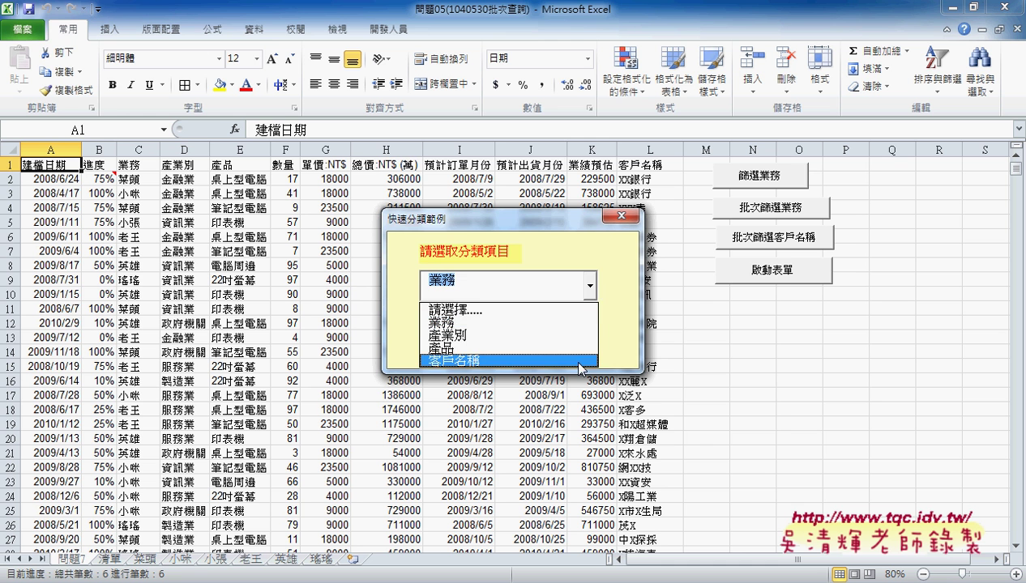
left_click(579, 365)
left_click(591, 285)
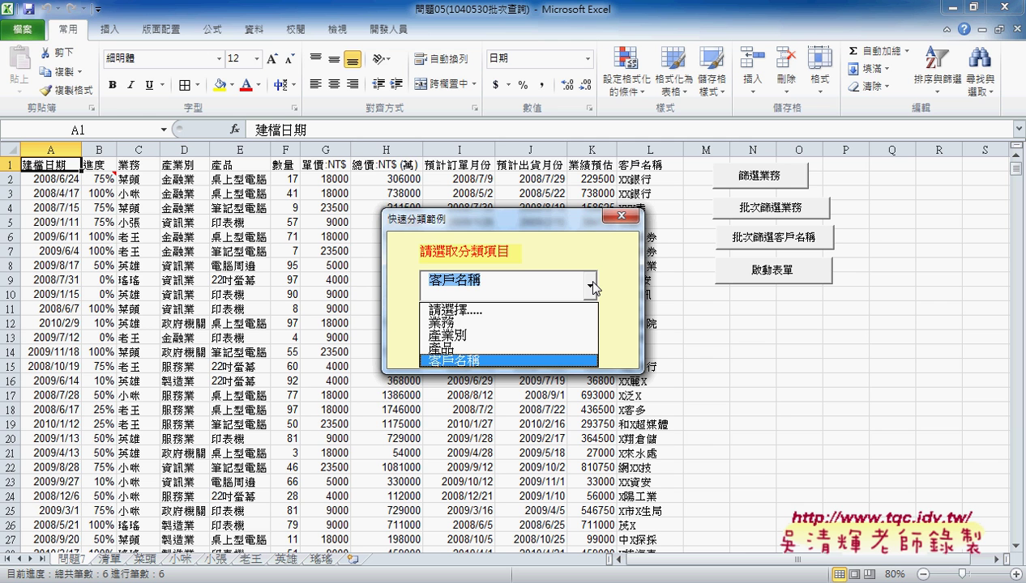
- Run the per-customer split with 客戶名稱 until 155 of 155 records are processed
left_click(594, 288)
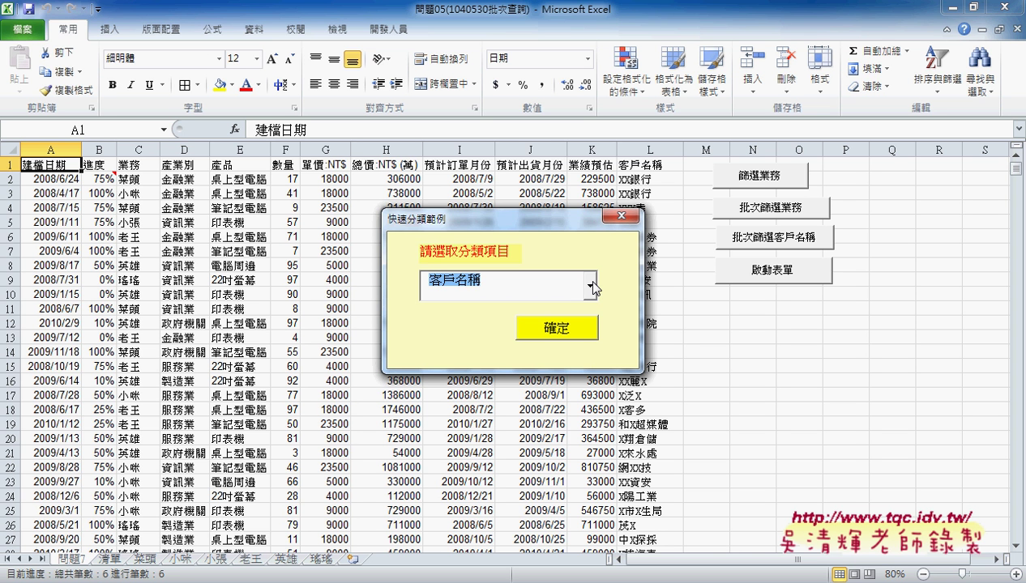
left_click(571, 324)
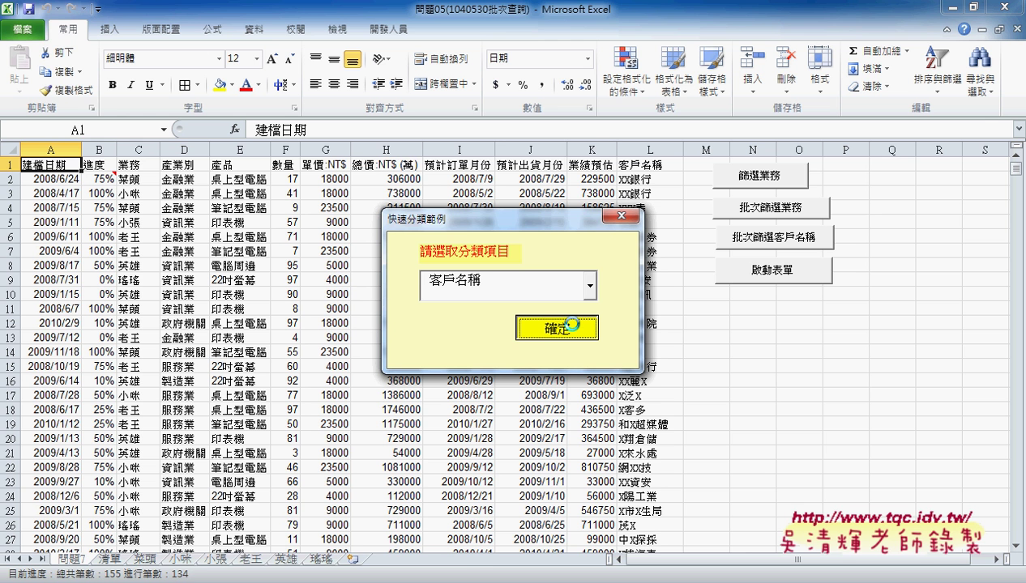
left_click(573, 329)
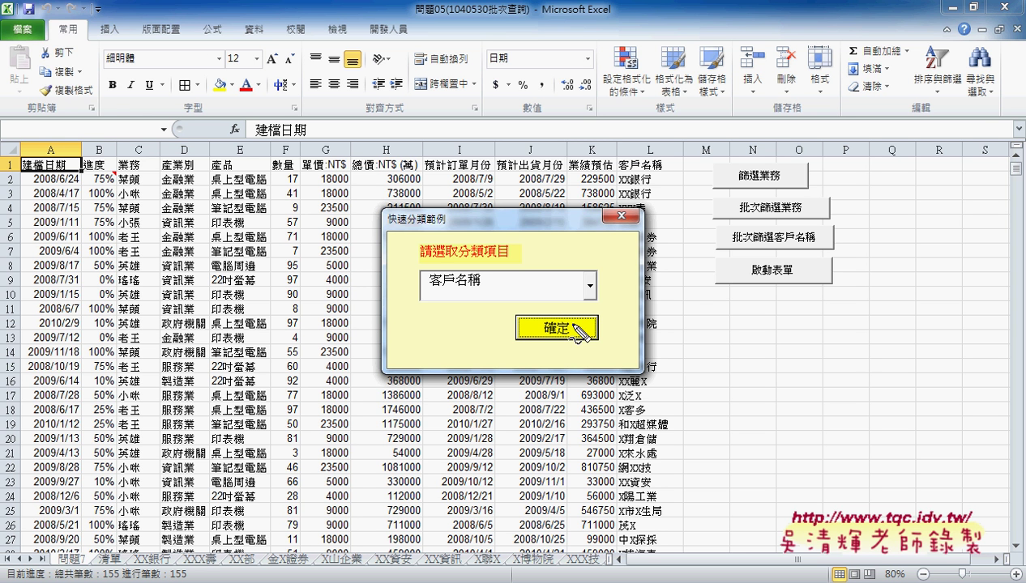
- Mark up the dialog with the screen pen, then clear the annotation
mouse_move(383, 374)
left_mouse_down()
mouse_move(427, 355)
mouse_move(637, 371)
left_mouse_up()
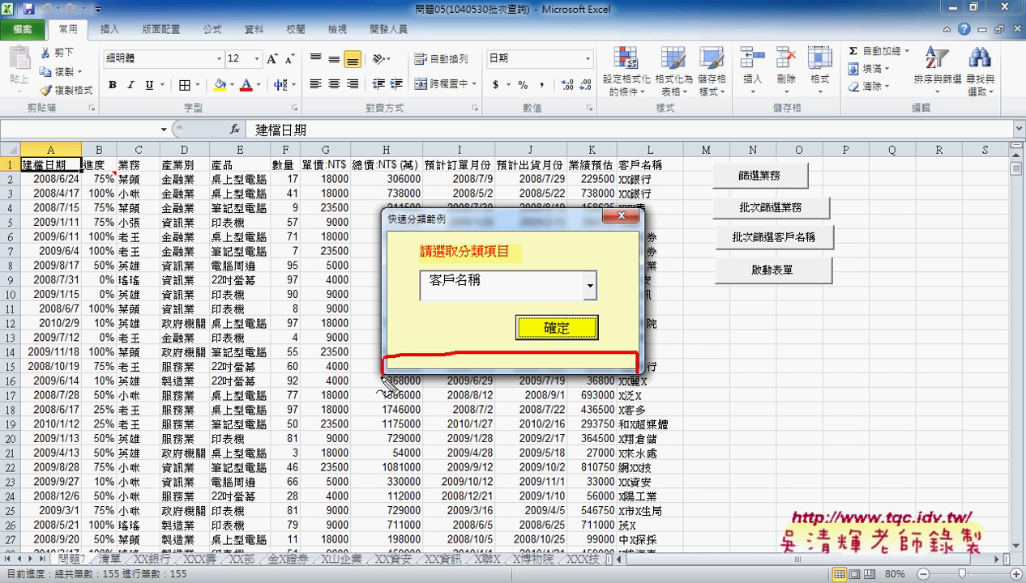
left_click_drag(386, 381, 636, 374)
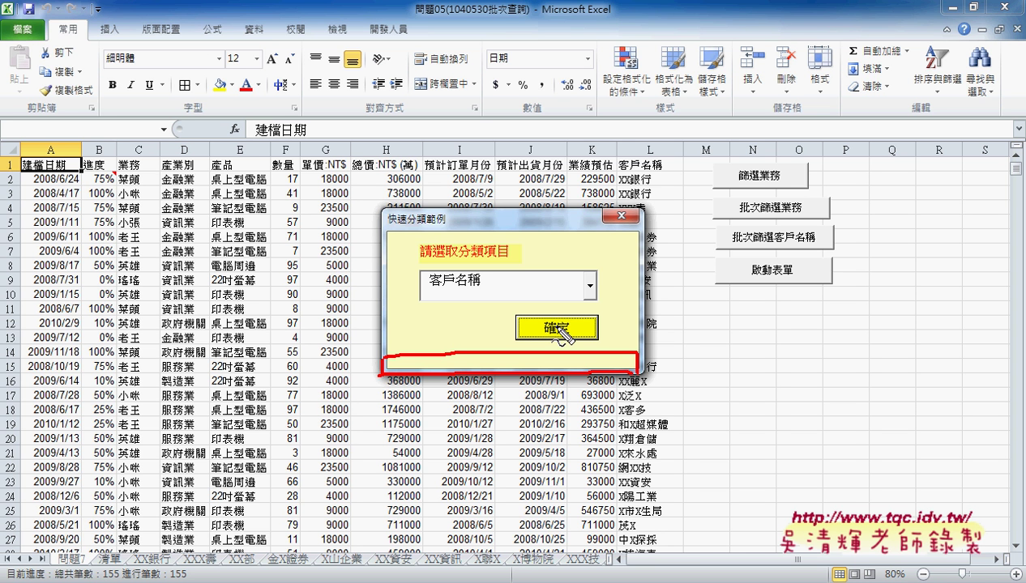
left_click_drag(347, 336, 379, 356)
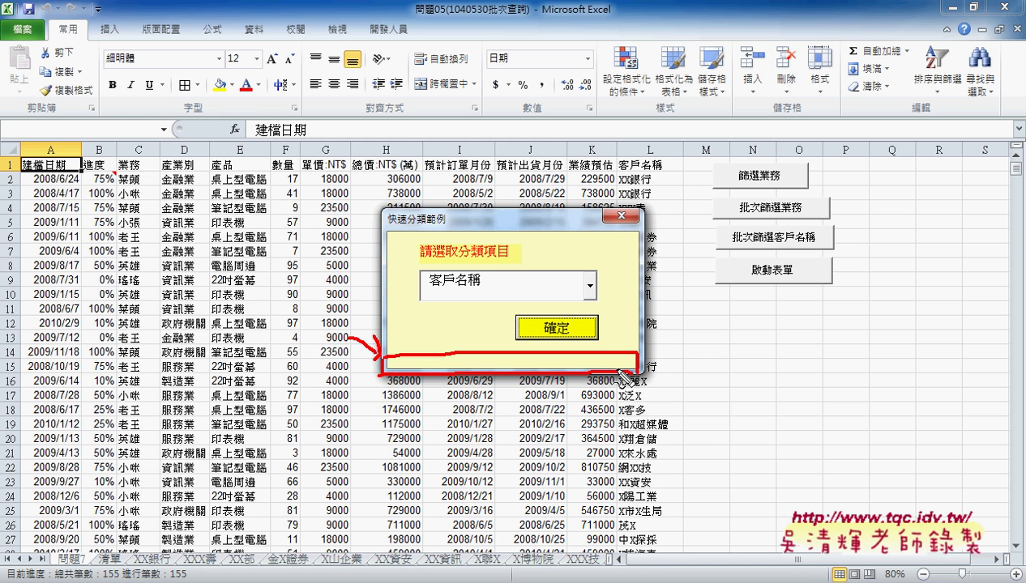
key("Escape")
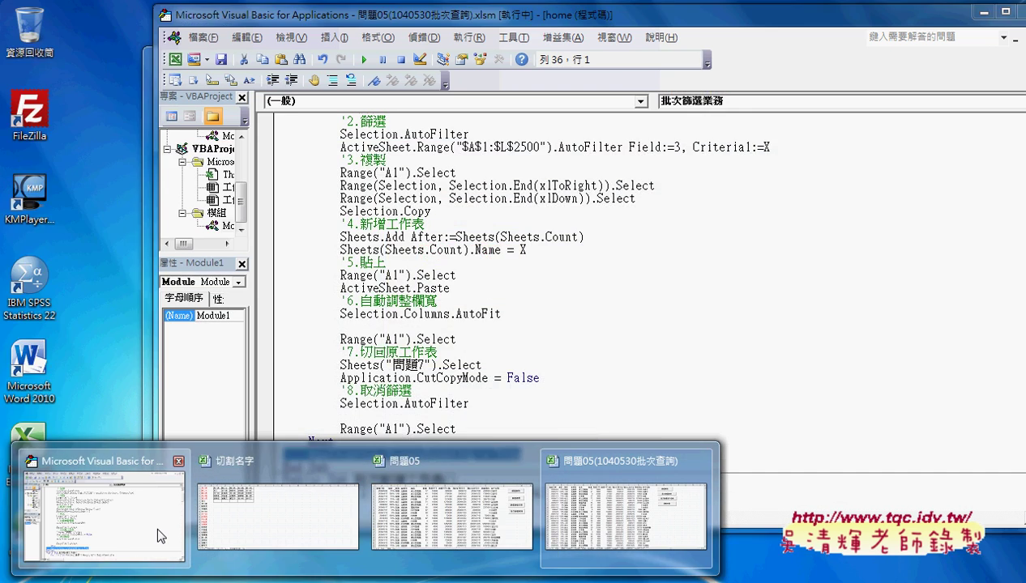
- Bring the VBA editor forward and widen the Project and Properties panes
left_click(155, 524)
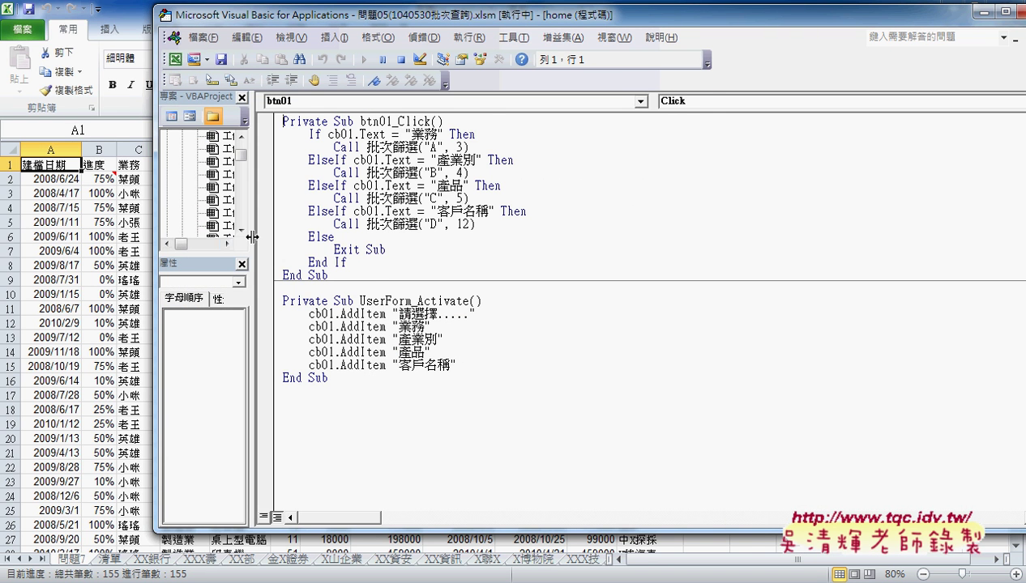
mouse_move(251, 238)
left_mouse_down()
mouse_move(302, 238)
mouse_move(256, 392)
left_mouse_up()
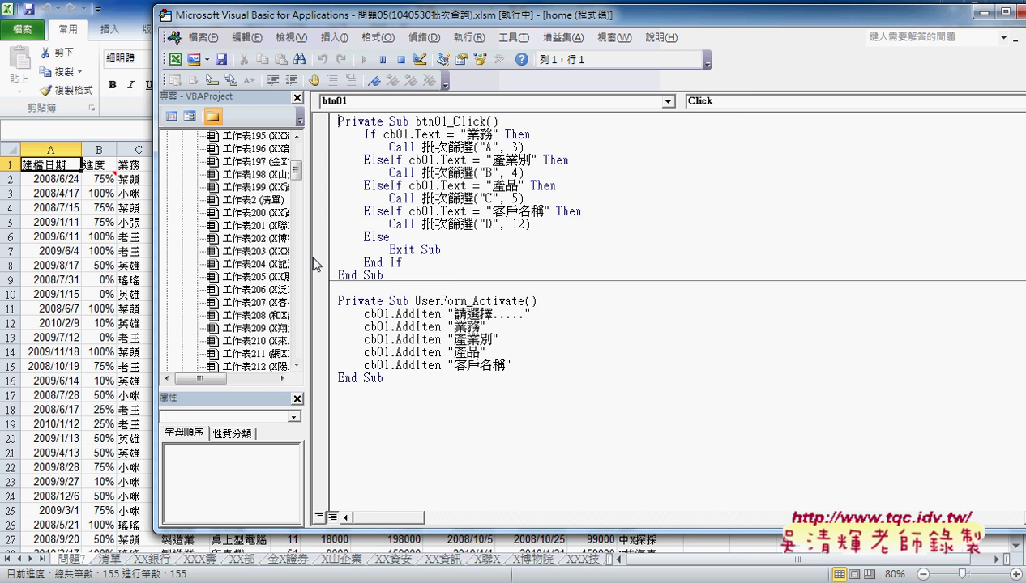
left_click_drag(308, 258, 350, 258)
mouse_move(345, 170)
left_mouse_down()
mouse_move(345, 138)
mouse_move(345, 349)
left_mouse_up()
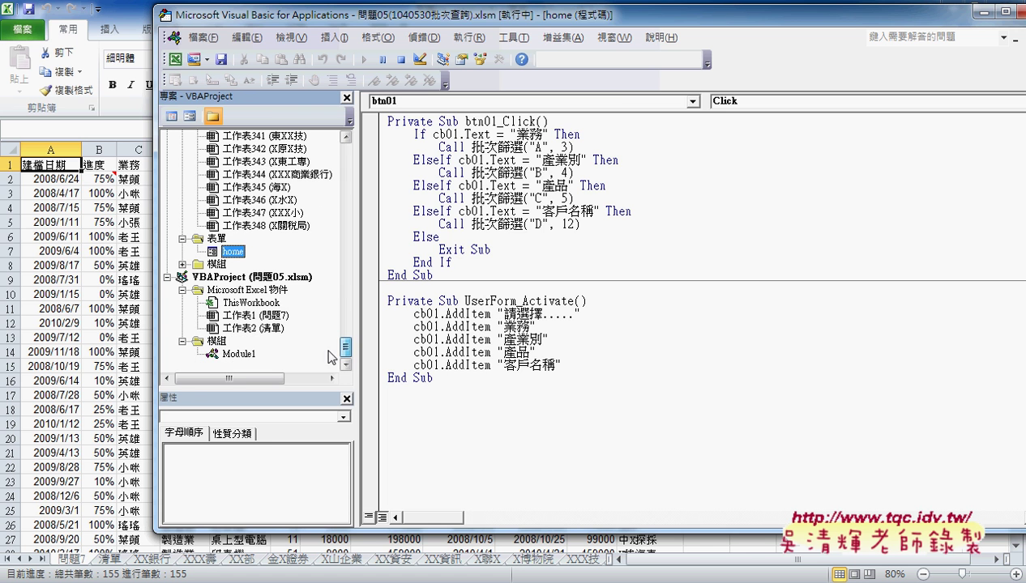
- Open the home UserForm in design view with the Toolbox docked, taller, to its right
double_click(233, 252)
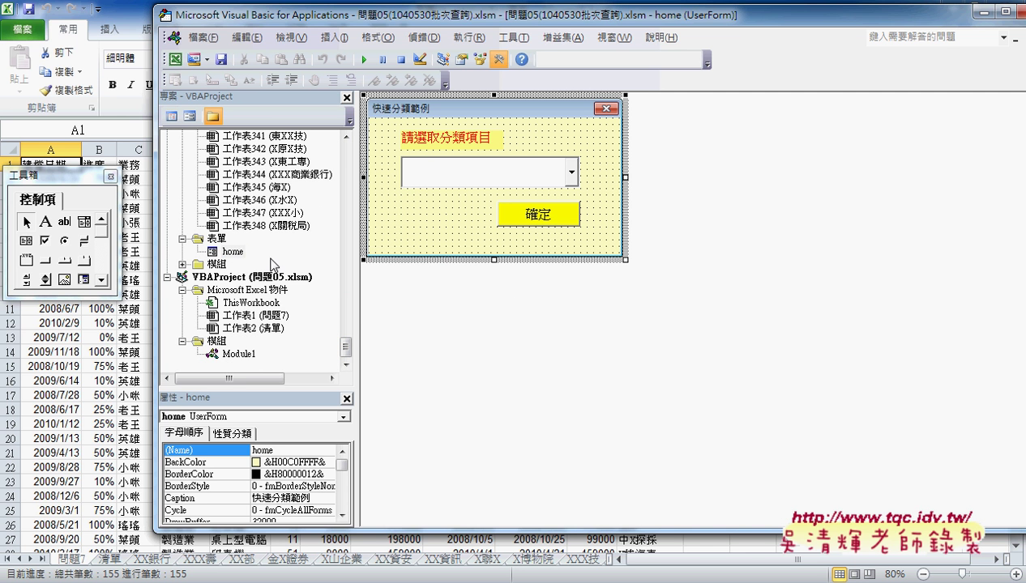
left_click(71, 179)
left_click_drag(68, 174, 825, 176)
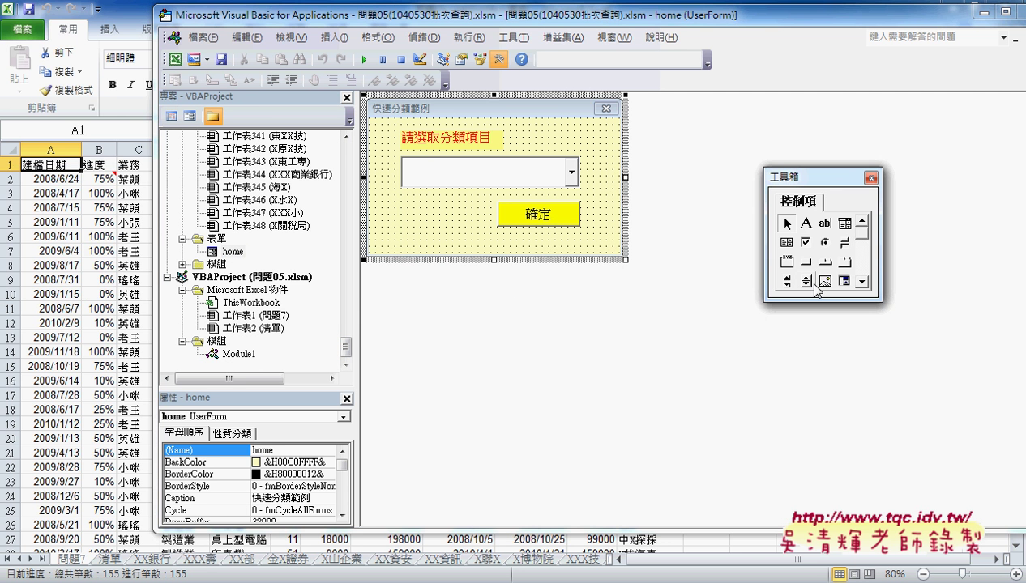
left_click_drag(809, 297, 808, 349)
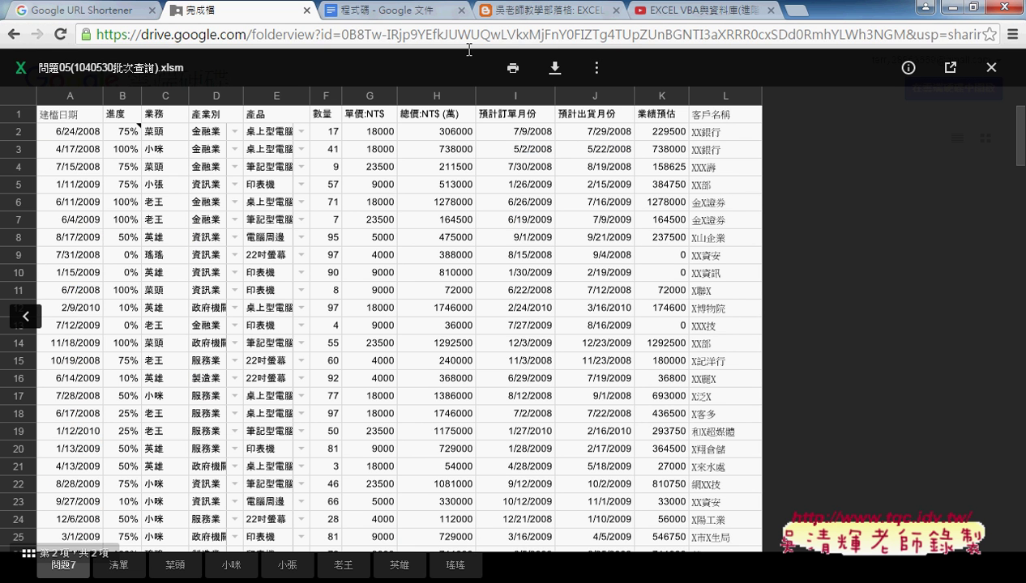
- Switch to the 程式碼 Google Doc showing the 增加進度狀態列 section with ProgressBar PB
left_click(399, 10)
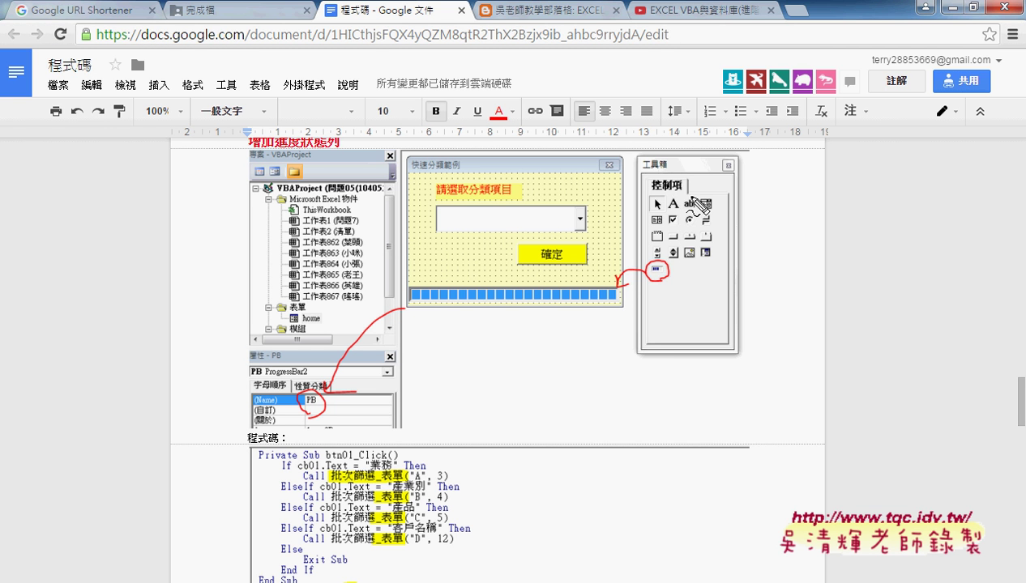
- Circle the Label tool and the 請選取分類項目 prompt label on the pictured form
mouse_move(680, 211)
left_mouse_down()
mouse_move(690, 192)
mouse_move(689, 212)
mouse_move(659, 212)
left_mouse_up()
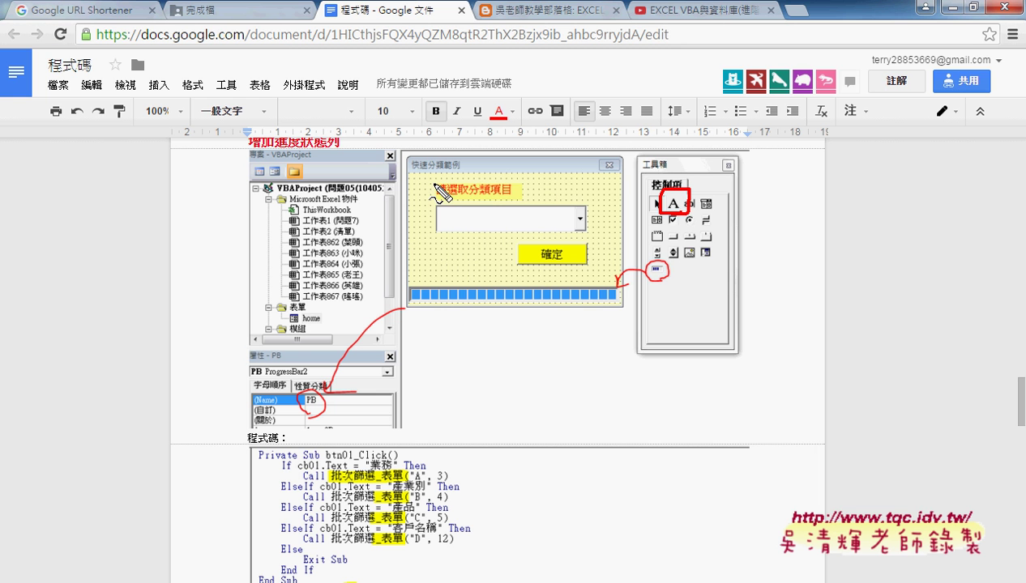
mouse_move(434, 184)
left_mouse_down()
mouse_move(436, 199)
mouse_move(519, 194)
mouse_move(438, 200)
left_mouse_up()
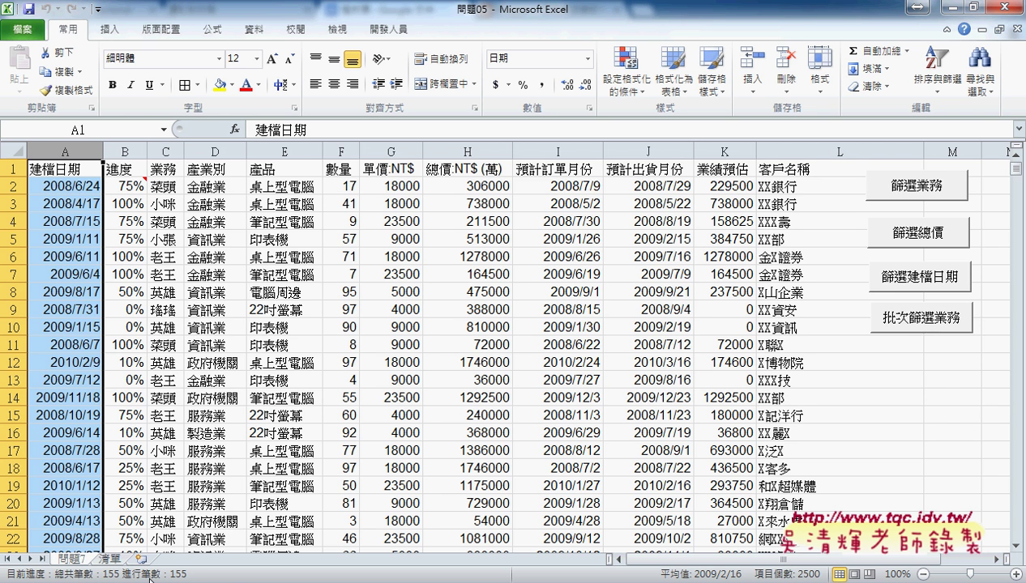
- Check the 產業別, 產品 and 客戶名稱 headers in B1–D1 of the 清單 sheet
left_click(109, 559)
left_click(81, 169)
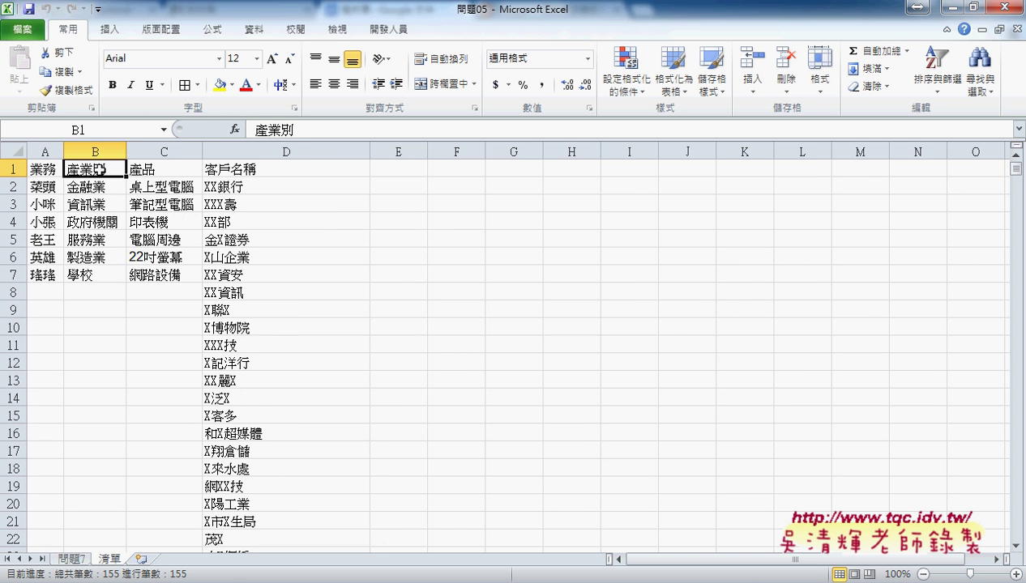
left_click(155, 168)
left_click(239, 169)
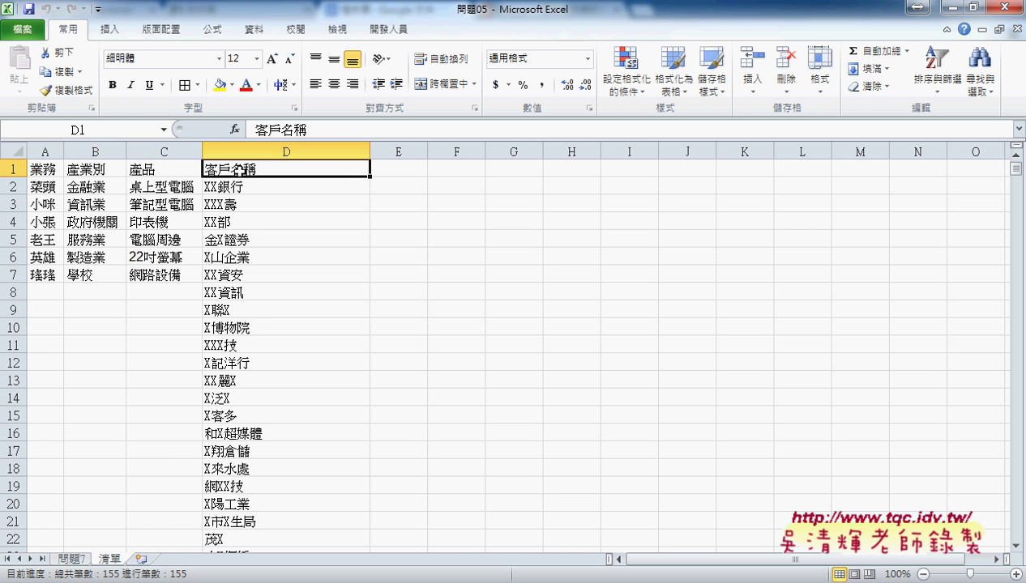
- Open Module1 in the VBA editor, select the whole 批次篩選業務 sub, and enlarge the editor
left_click(384, 29)
left_click(32, 74)
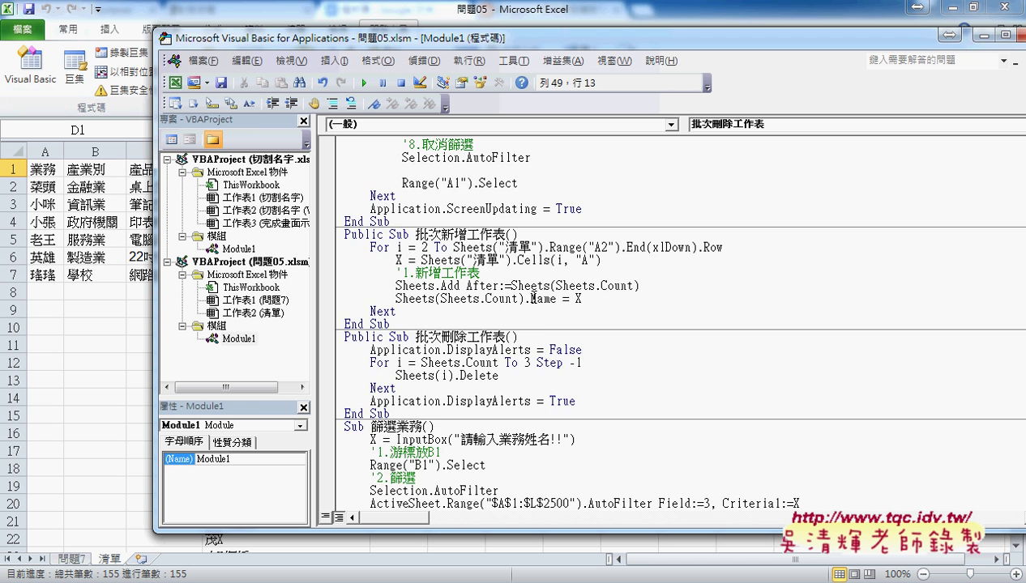
scroll(522, 300, "up", 2)
scroll(506, 320, "up", 5)
scroll(506, 321, "up", 4)
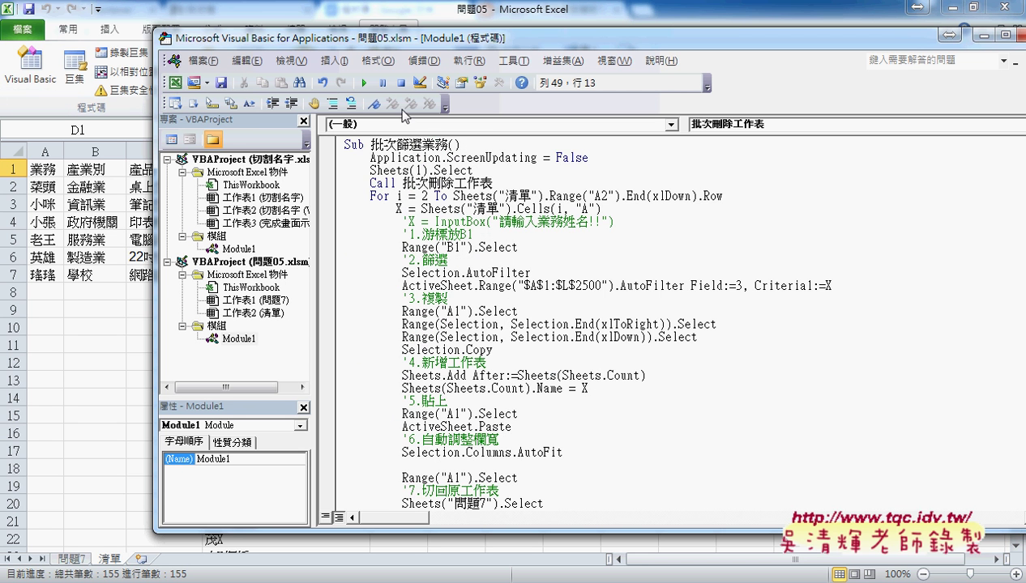
mouse_move(332, 146)
left_mouse_down()
mouse_move(335, 190)
mouse_move(341, 122)
mouse_move(371, 158)
mouse_move(386, 469)
mouse_move(401, 496)
left_mouse_up()
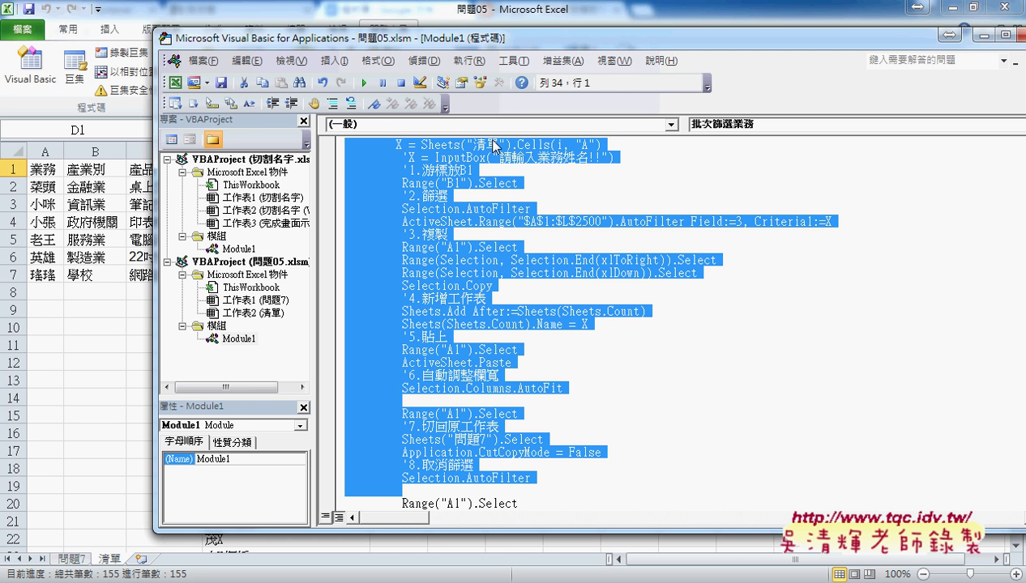
left_click_drag(487, 535, 483, 577)
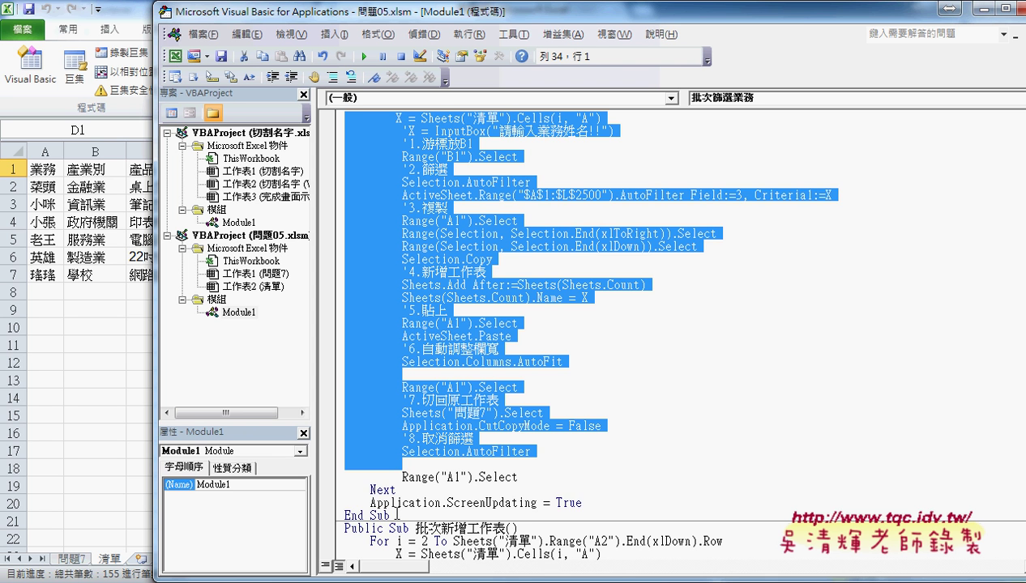
left_click(396, 516, "shift")
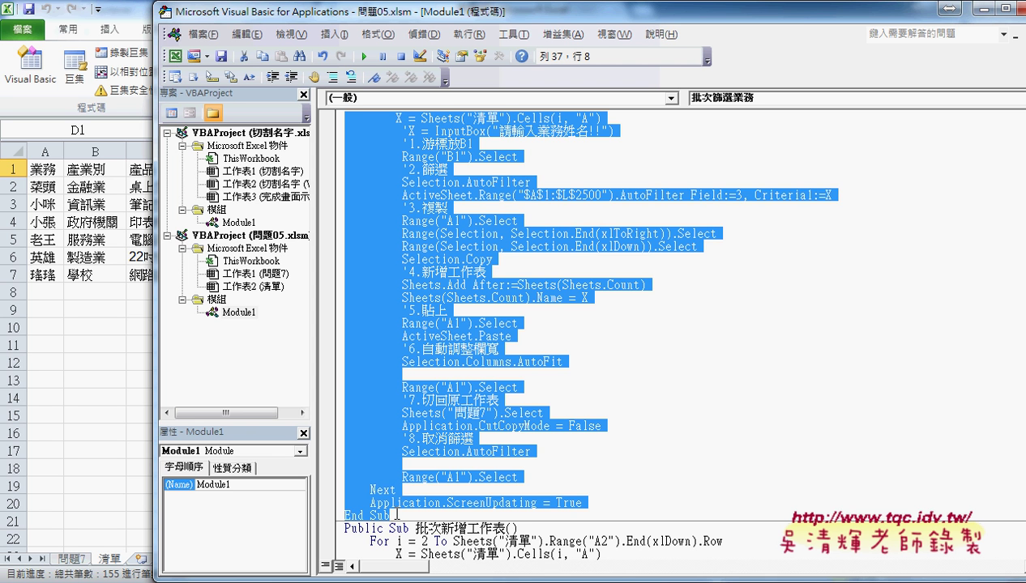
scroll(356, 243, "up", 2)
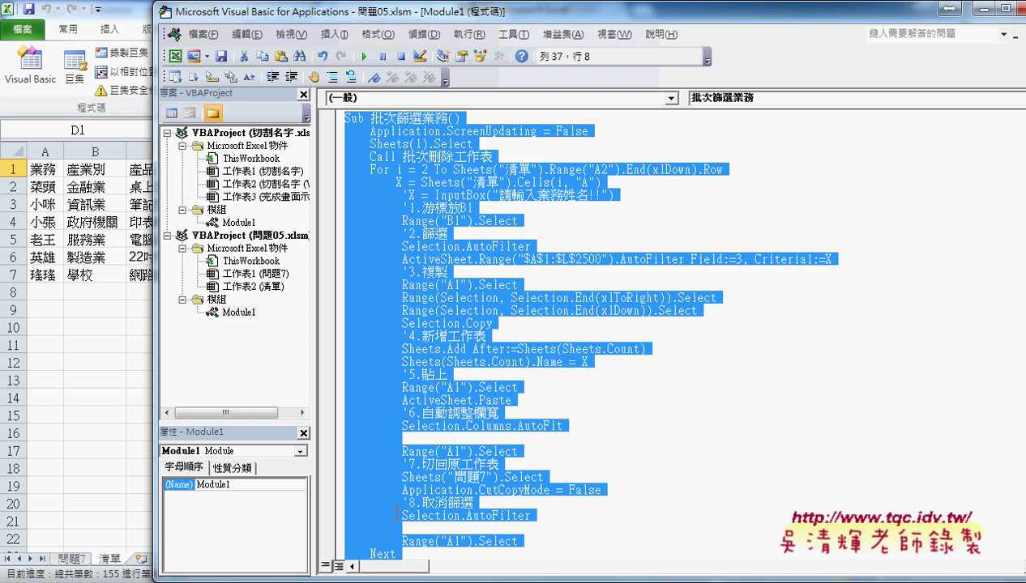
left_click(346, 118)
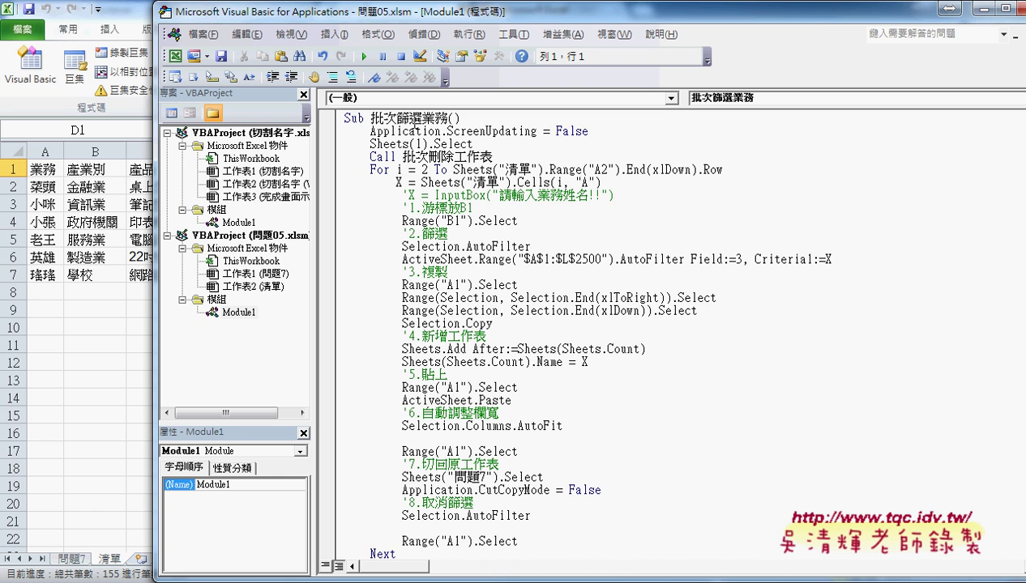
key("ctrl+End")
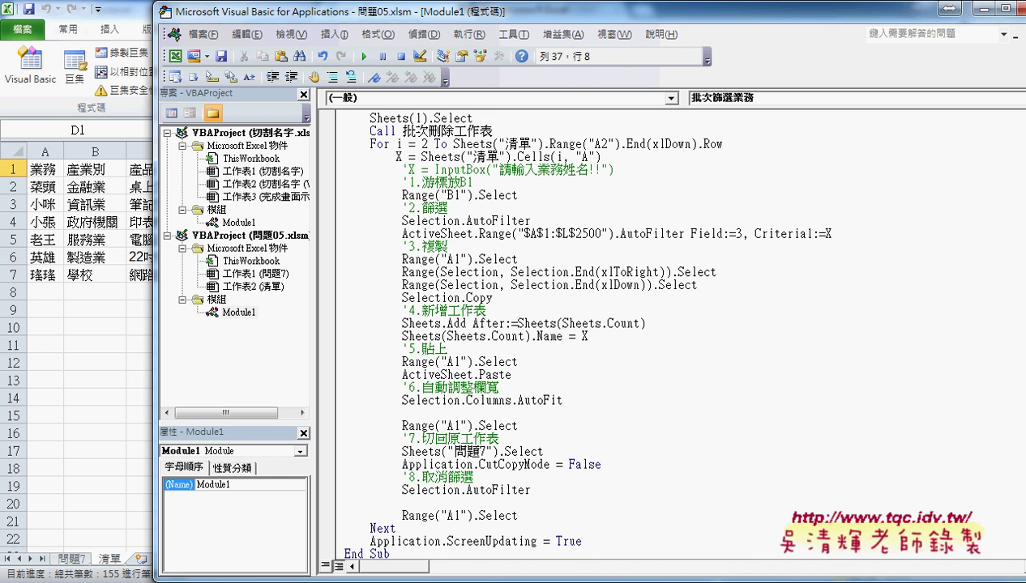
scroll(464, 188, "up", 1)
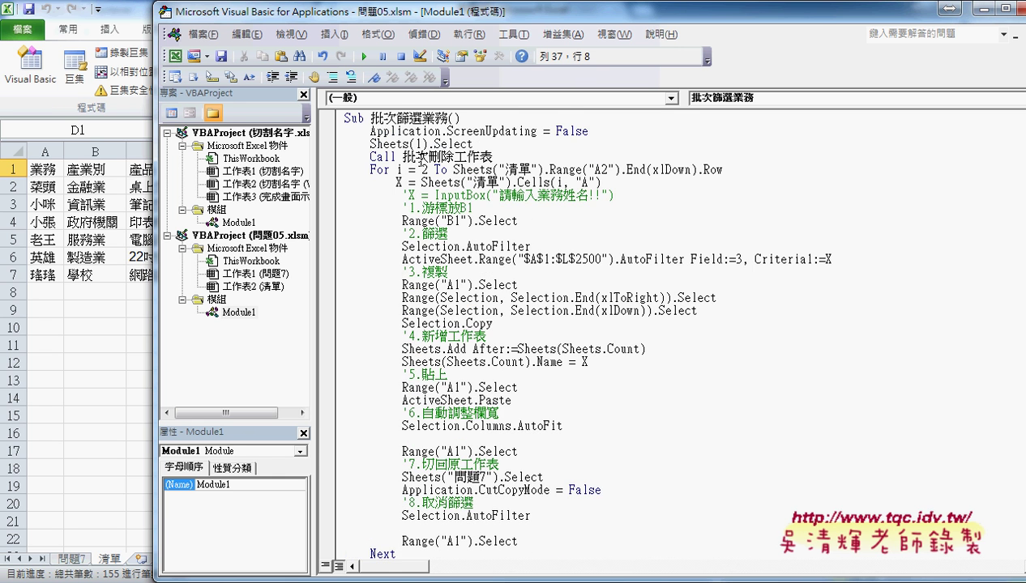
- Replace 業務 with 產業別 in the Sub name, making it 批次篩選產業別
left_click_drag(422, 119, 449, 108)
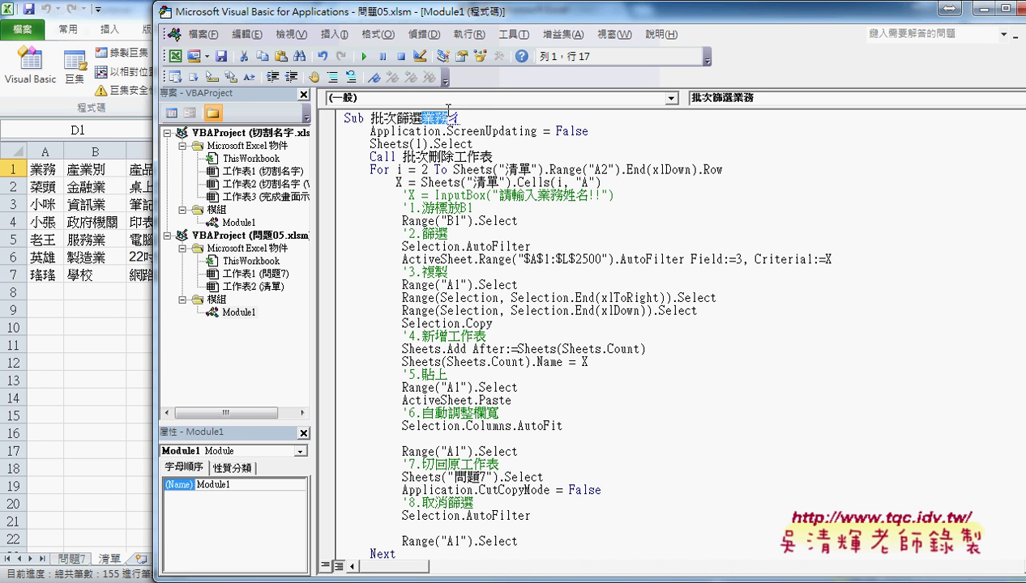
type("產業ㄎㄧㄝ")
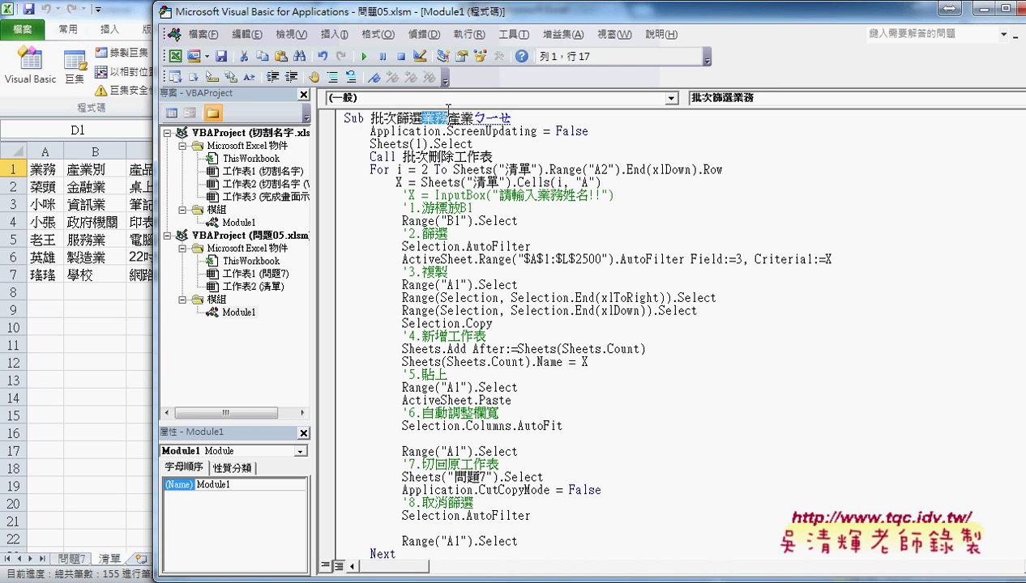
type("6")
key("Return")
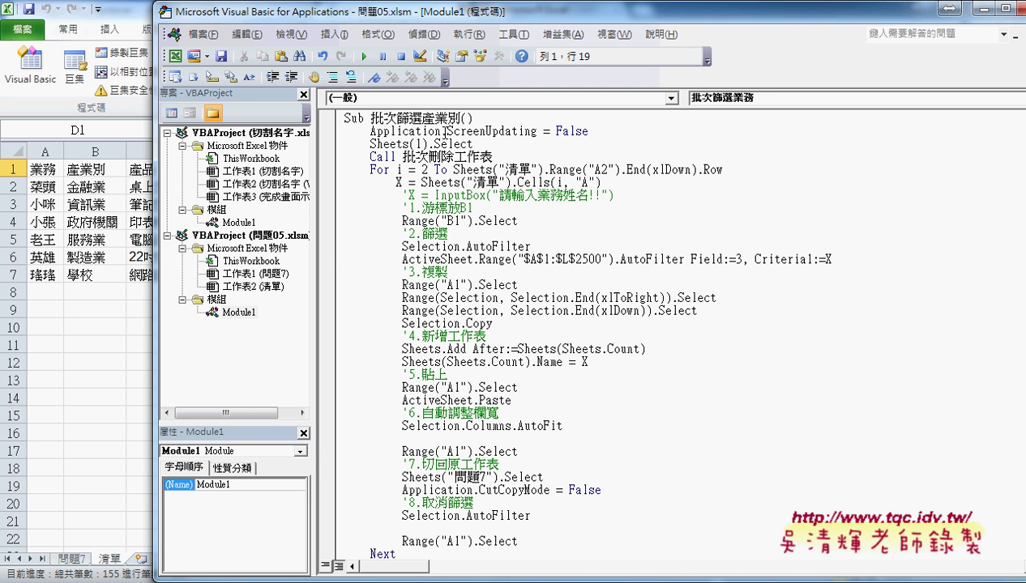
- Undo the partial .O edit so line 2 reads Application.ScreenUpdating = False again
left_click_drag(444, 131, 594, 131)
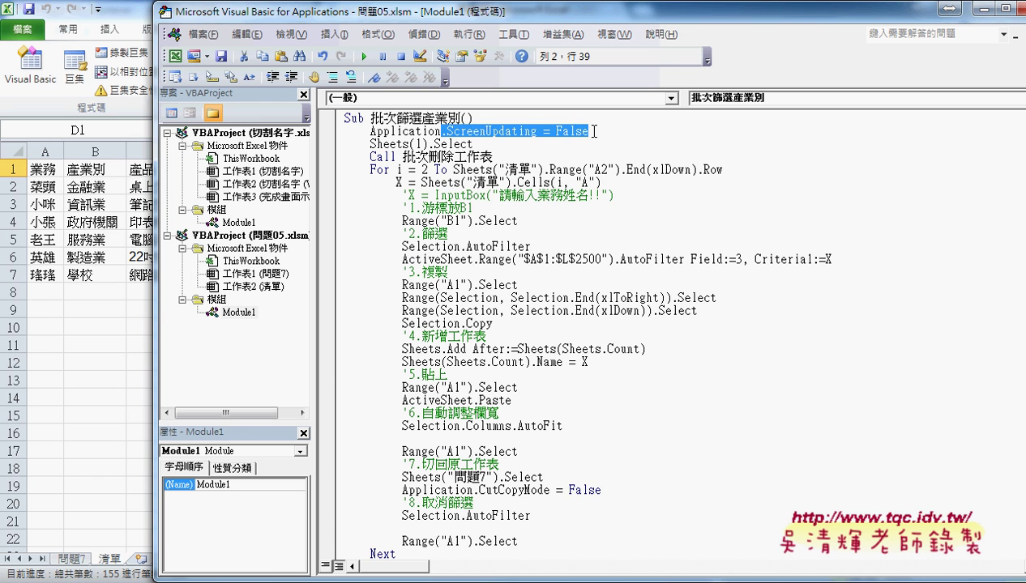
type(".")
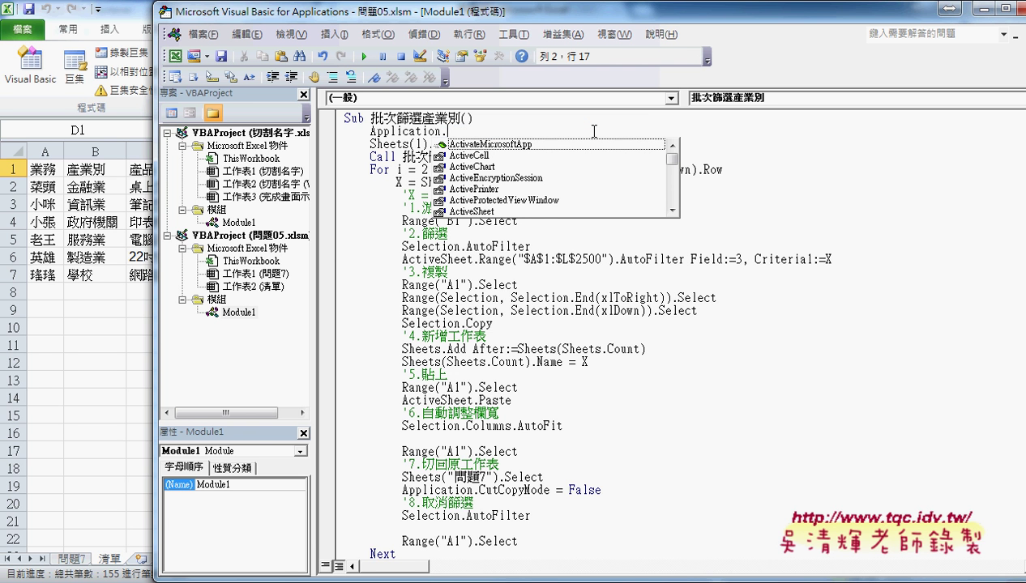
type("O")
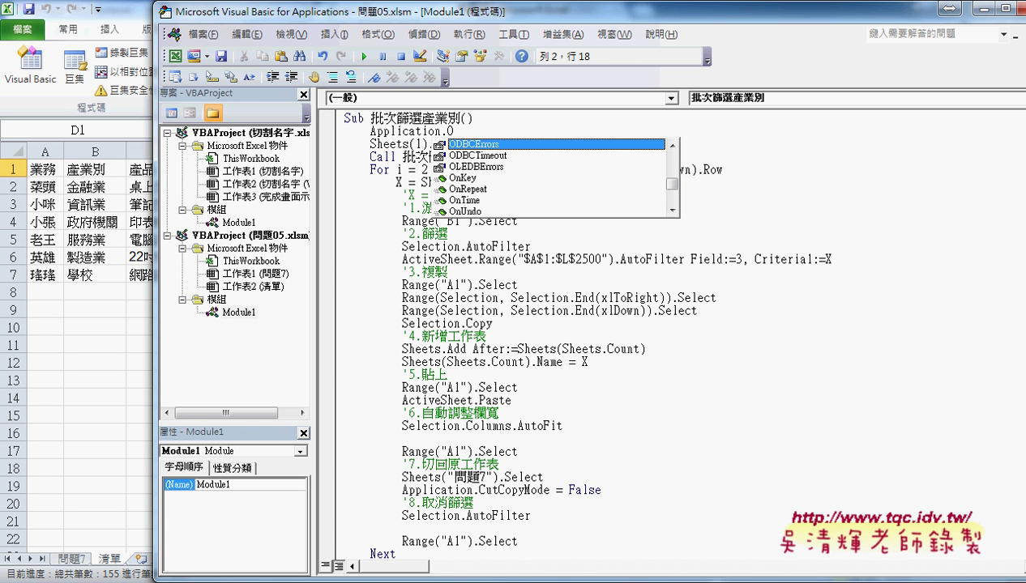
key("Down")
key("Down")
key("Down")
key("Down")
key("Down")
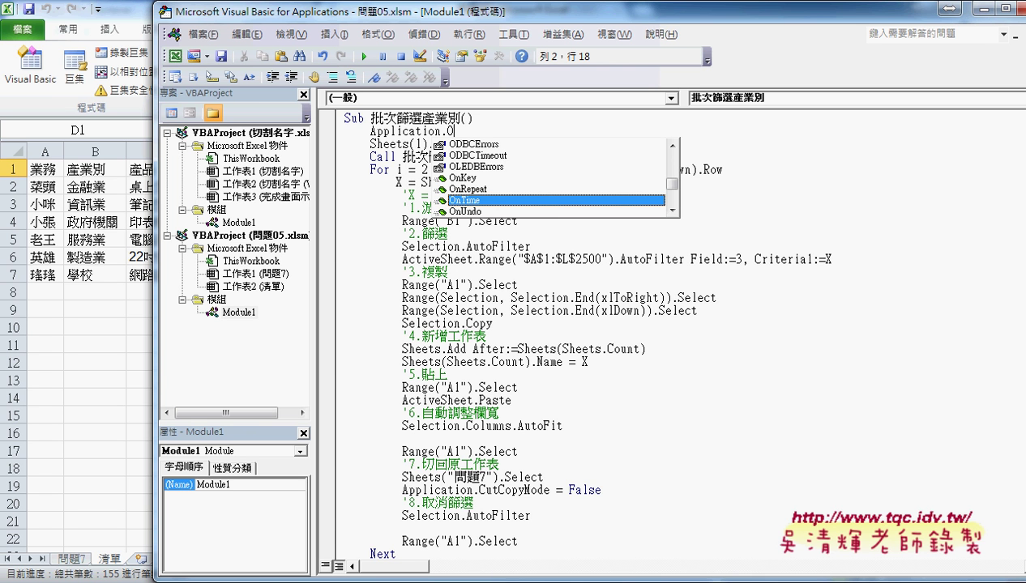
key("ctrl+z")
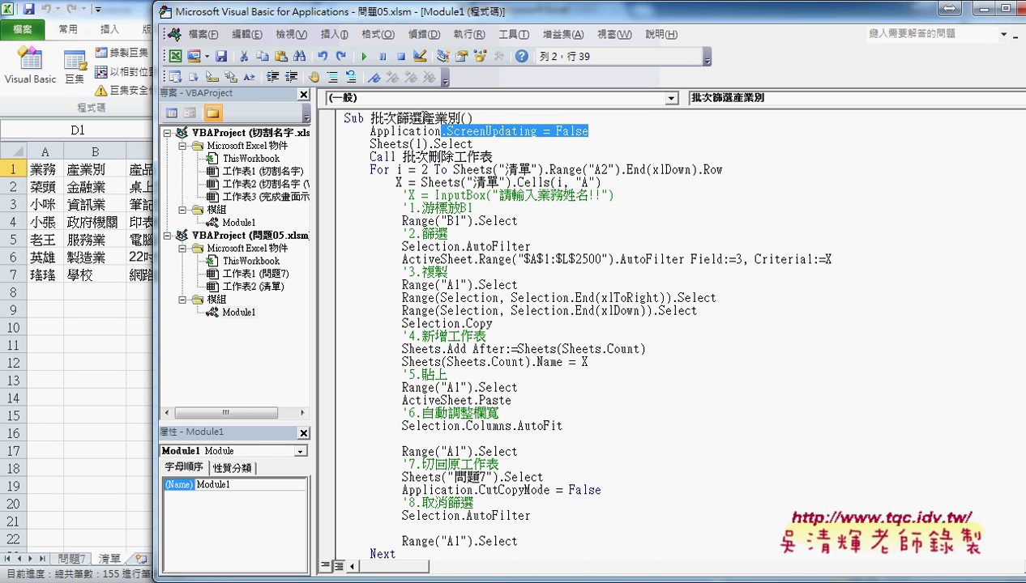
- Select 產業別 in the macro name, then move back down into the code
left_click_drag(423, 118, 458, 119)
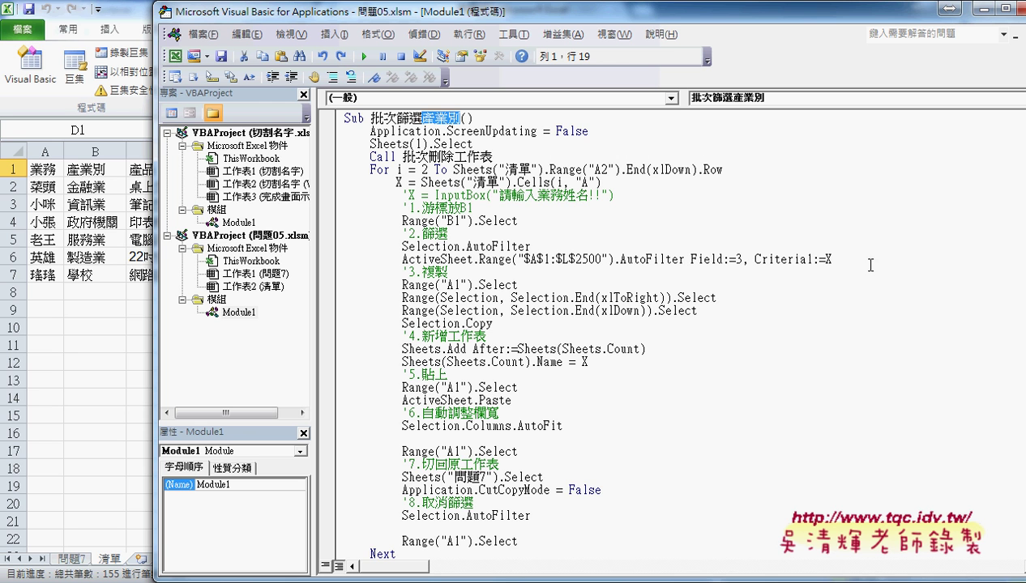
key("Down")
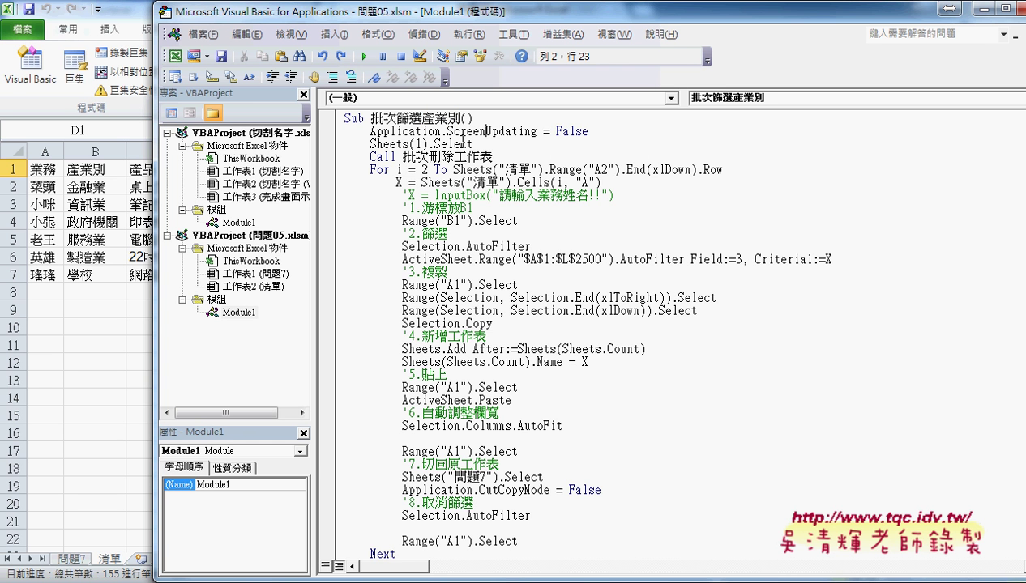
key("Down")
key("Down")
- Change Range("A2") and Cells(i, "A") to column B, and Field:=3 to Field:=4
left_click_drag(596, 170, 604, 171)
type("B")
left_click_drag(580, 183, 588, 183)
type("B")
double_click(739, 259)
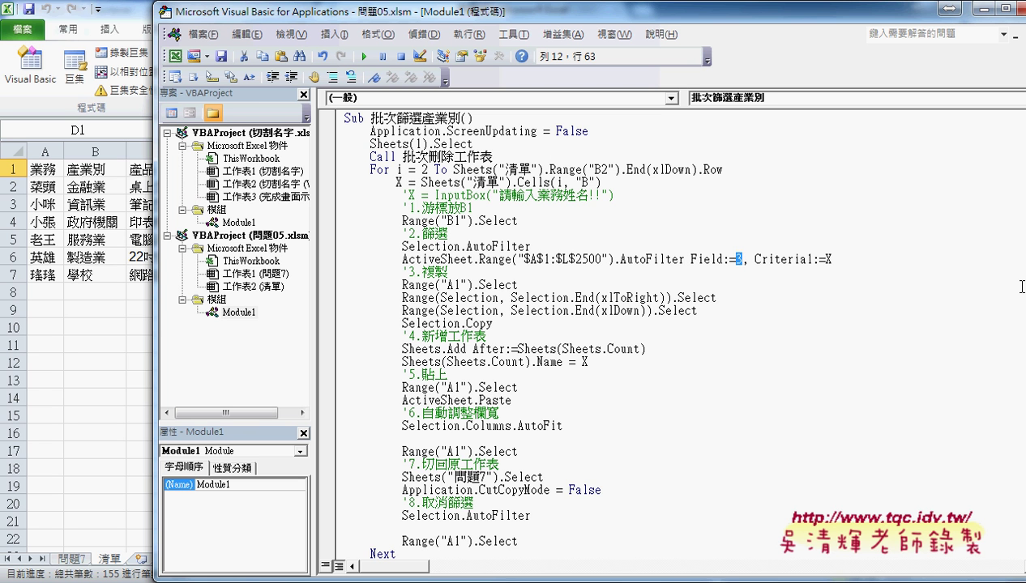
type("4")
- Review the edited B column references and Field:=4 in the macro code
left_click_drag(375, 125, 457, 126)
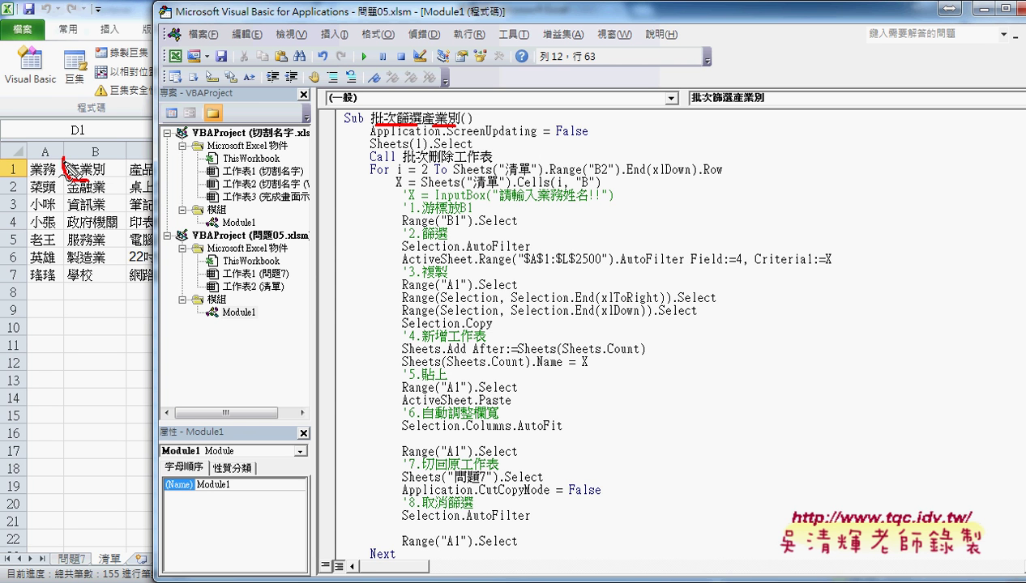
left_click_drag(91, 146, 99, 188)
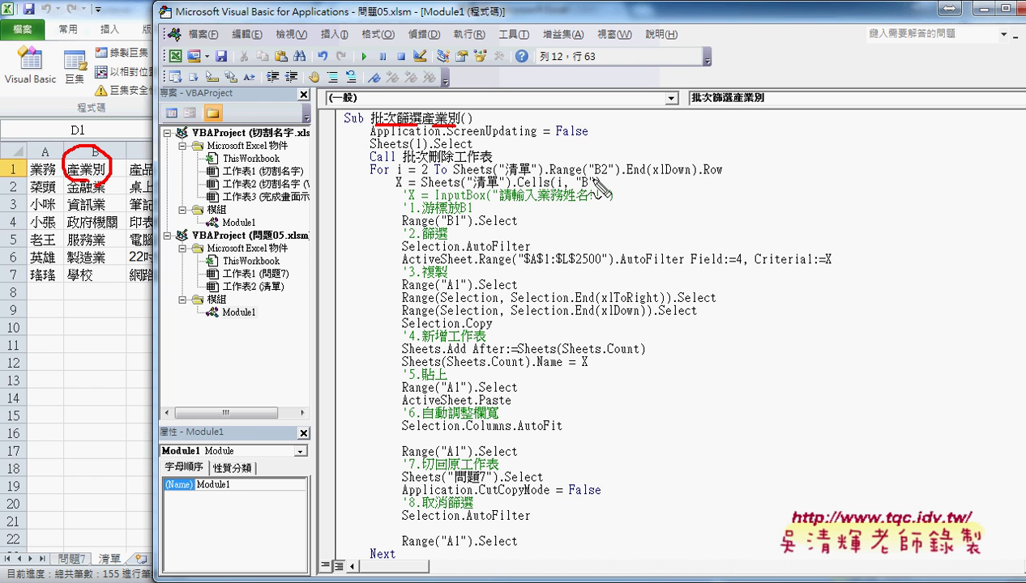
left_click_drag(592, 181, 600, 180)
left_click_drag(735, 264, 743, 264)
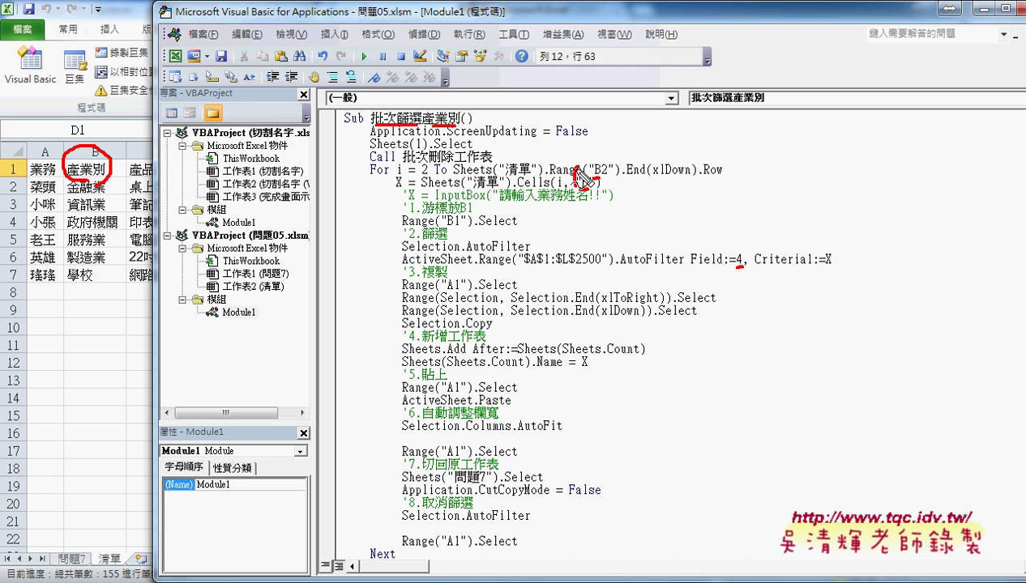
mouse_move(577, 195)
left_mouse_down()
mouse_move(583, 213)
mouse_move(600, 182)
left_mouse_up()
mouse_move(608, 101)
left_mouse_down()
mouse_move(610, 142)
mouse_move(631, 141)
left_mouse_up()
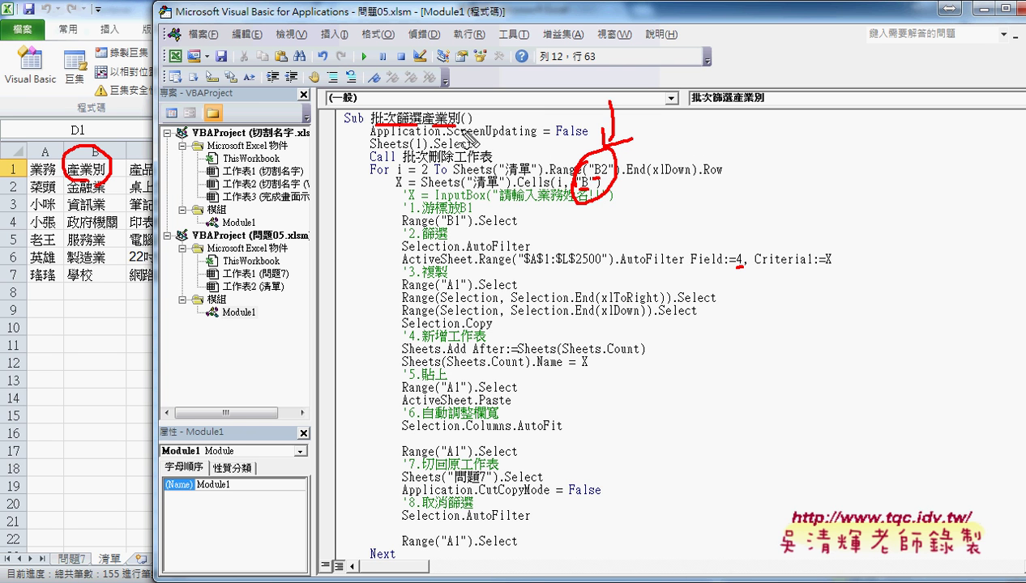
key("ctrl+z")
left_click_drag(734, 247, 736, 271)
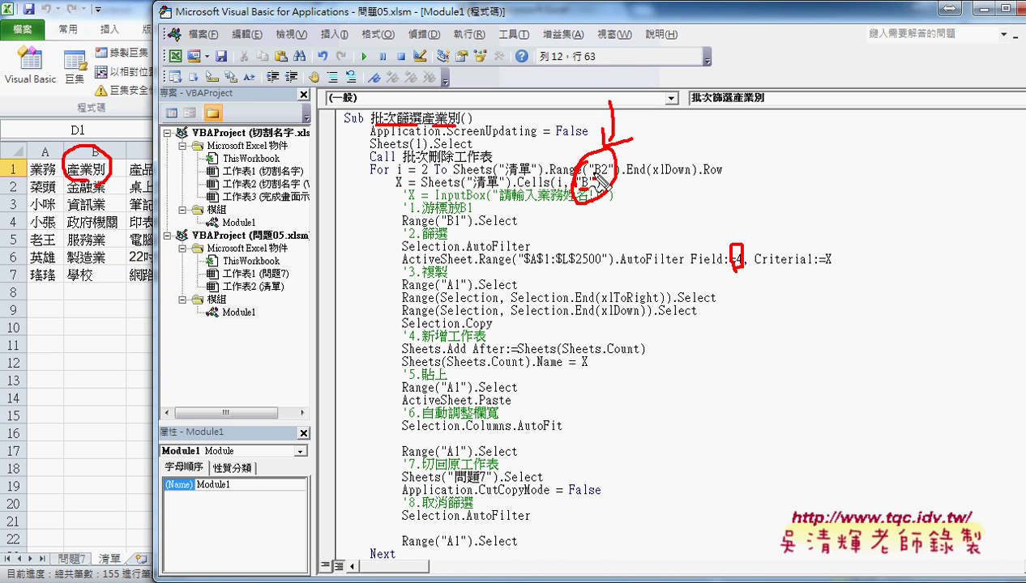
key("Escape")
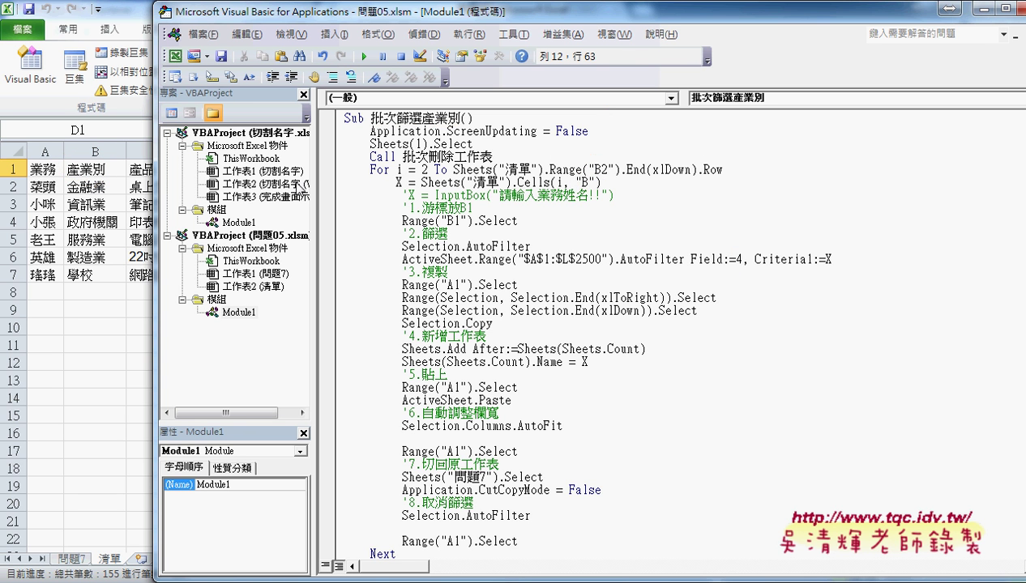
- Resize and shift the VBA editor so the worksheet shows beside the code
left_click_drag(312, 180, 280, 179)
left_click_drag(462, 12, 563, 12)
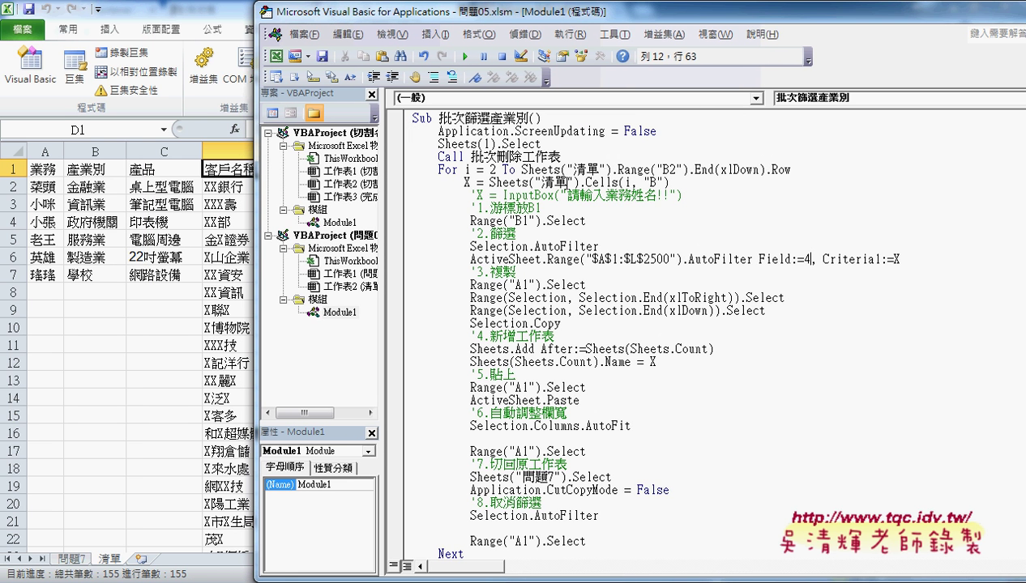
left_click_drag(624, 576, 633, 548)
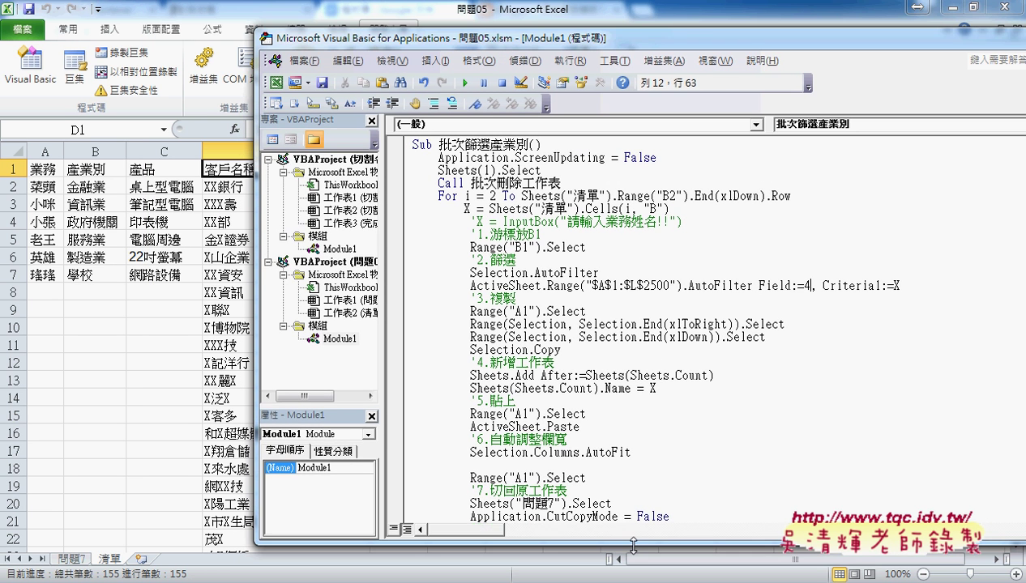
scroll(625, 412, "down", 2)
scroll(624, 401, "up", 2)
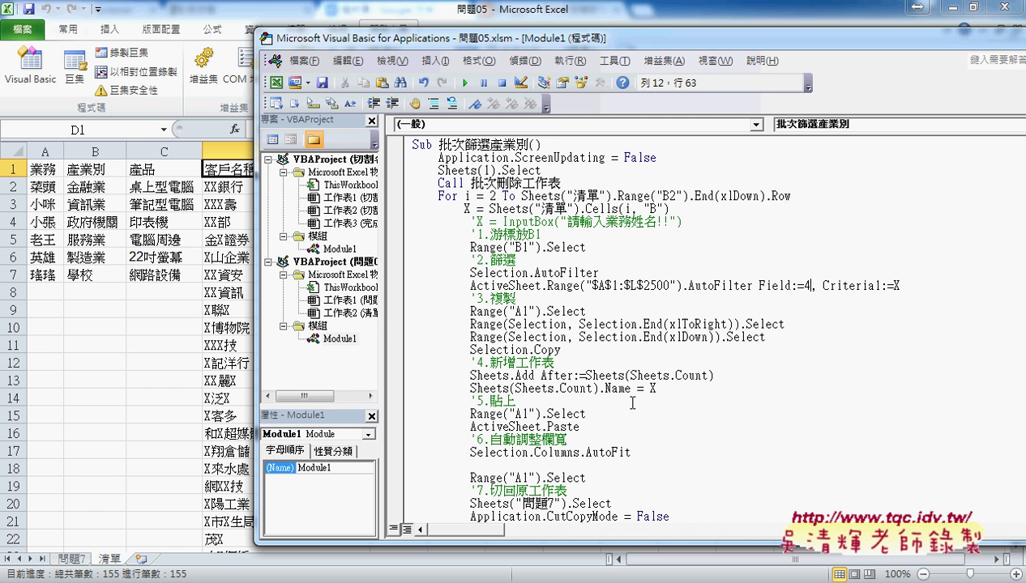
- Break on the For line, step through the first 金融業 filter pass, then run to completion
left_click(394, 196)
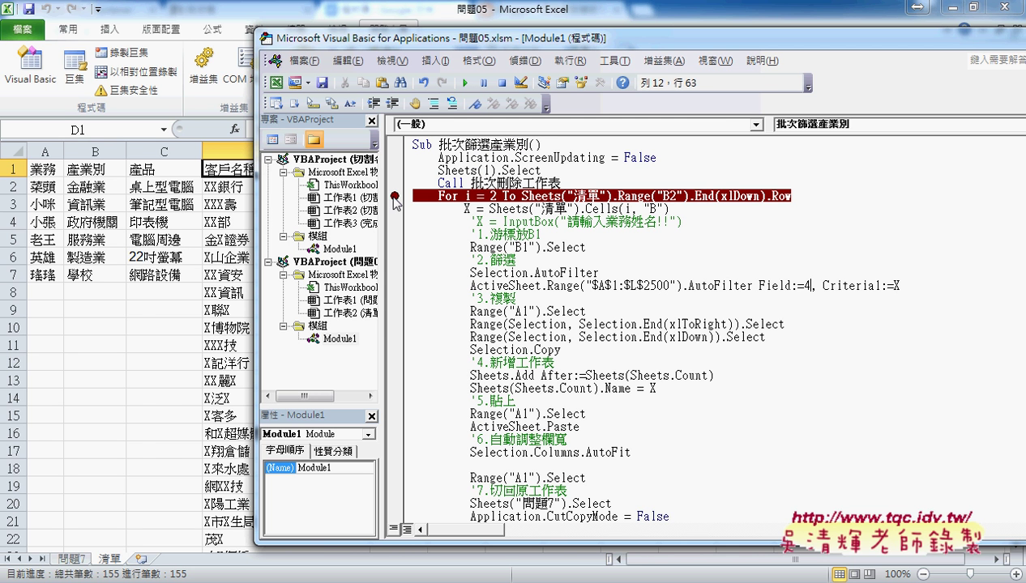
left_click(466, 83)
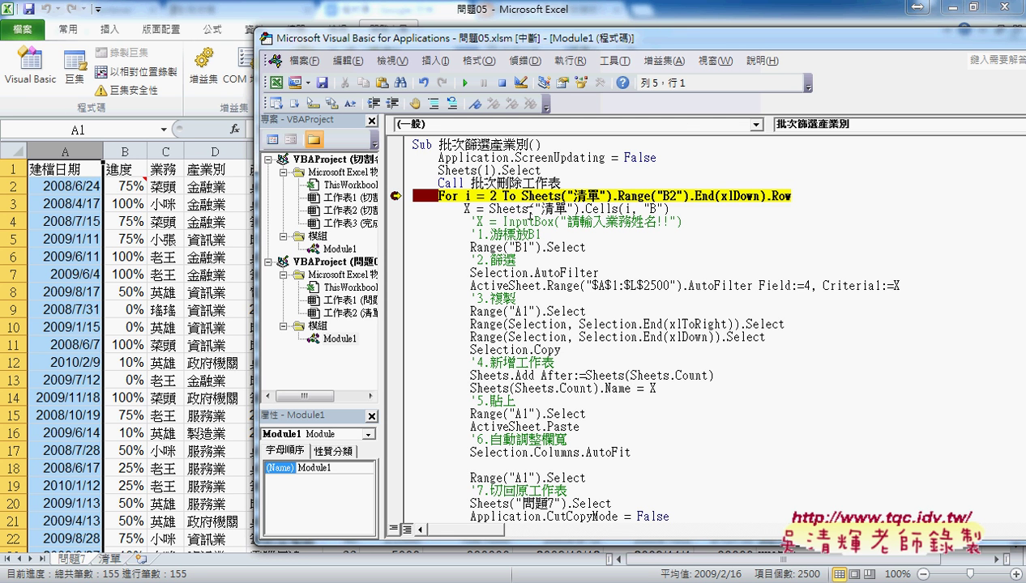
key("F8")
key("F8")
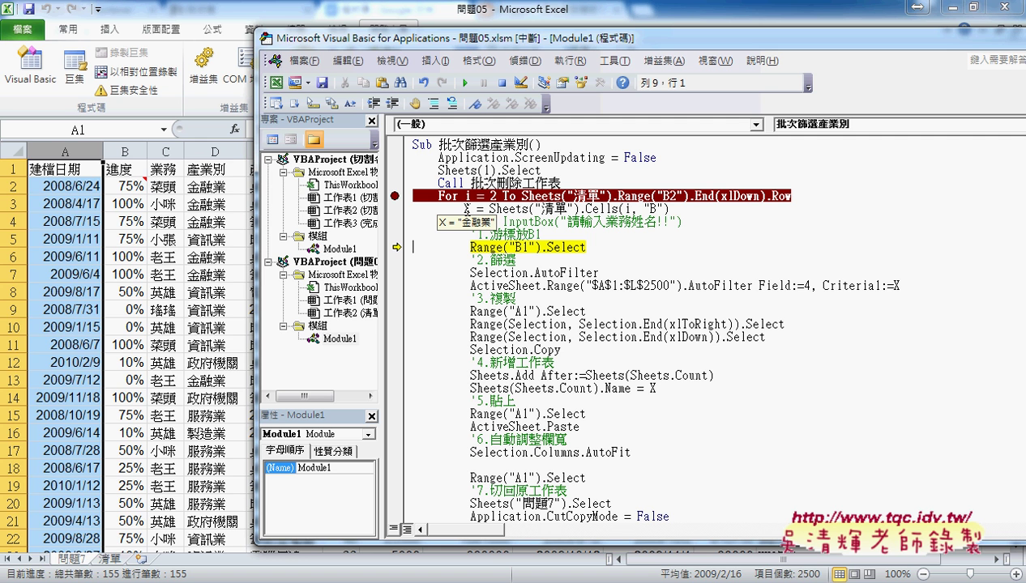
key("F8")
key("F8")
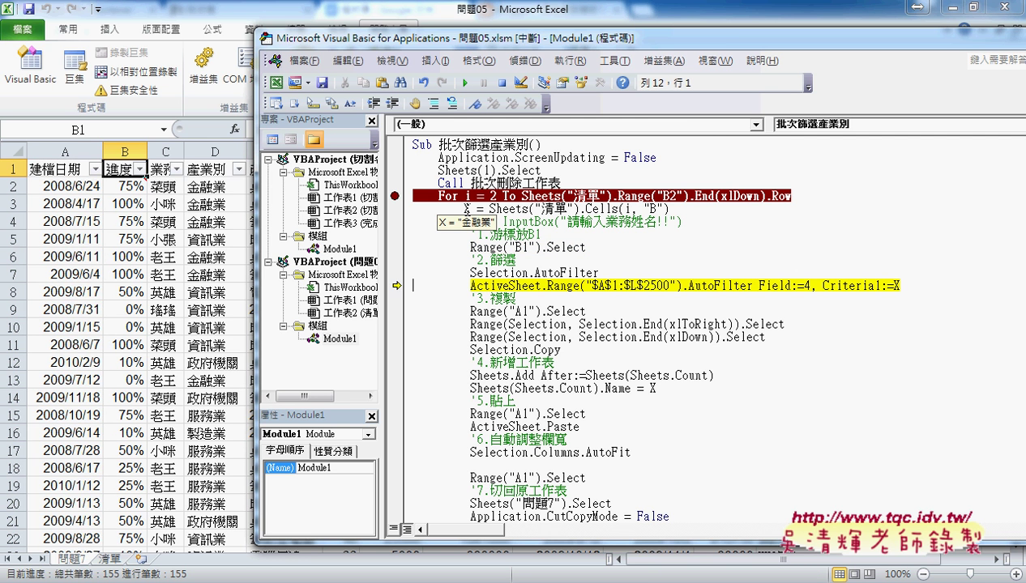
key("F8")
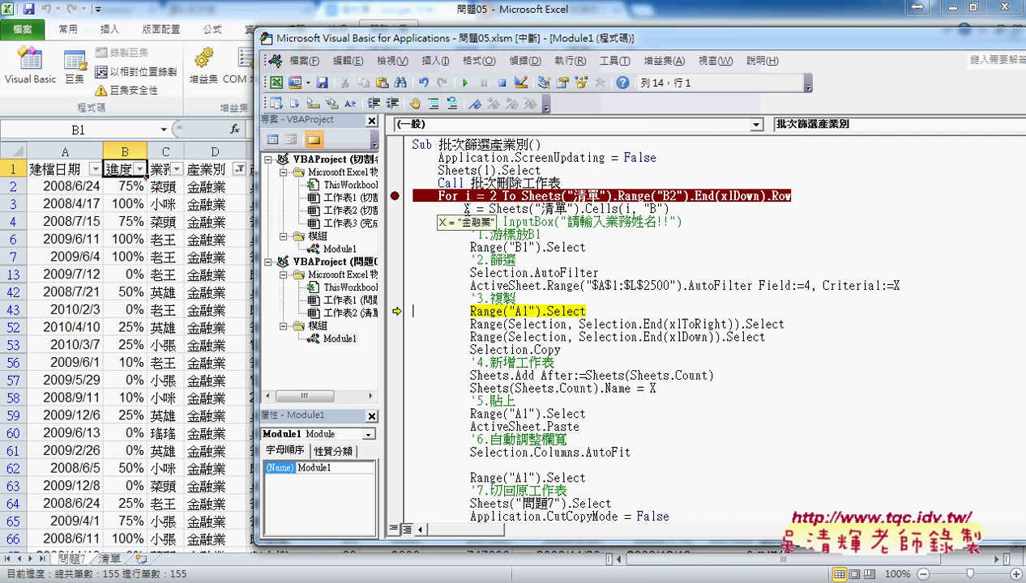
key("F8")
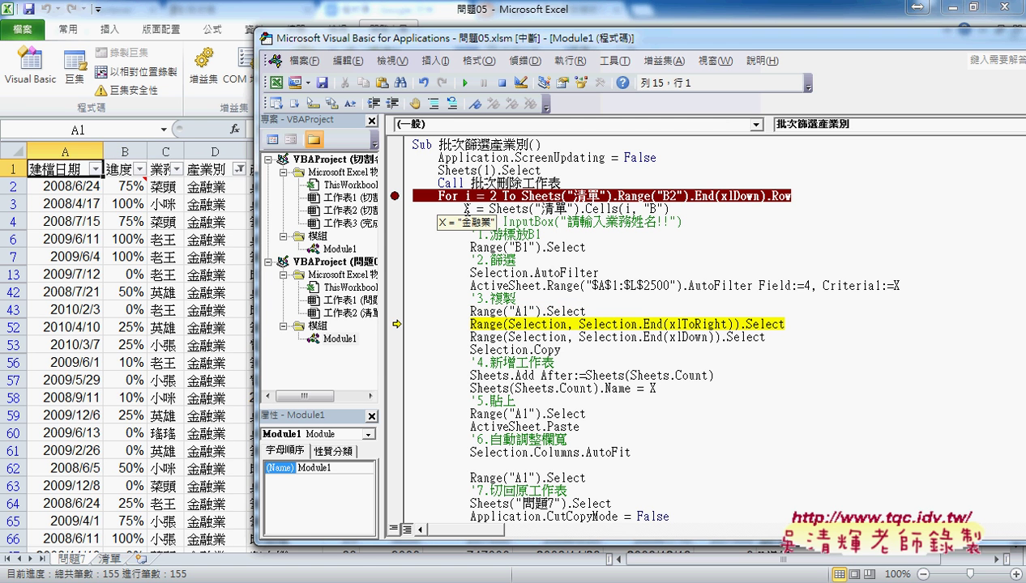
left_click(395, 196)
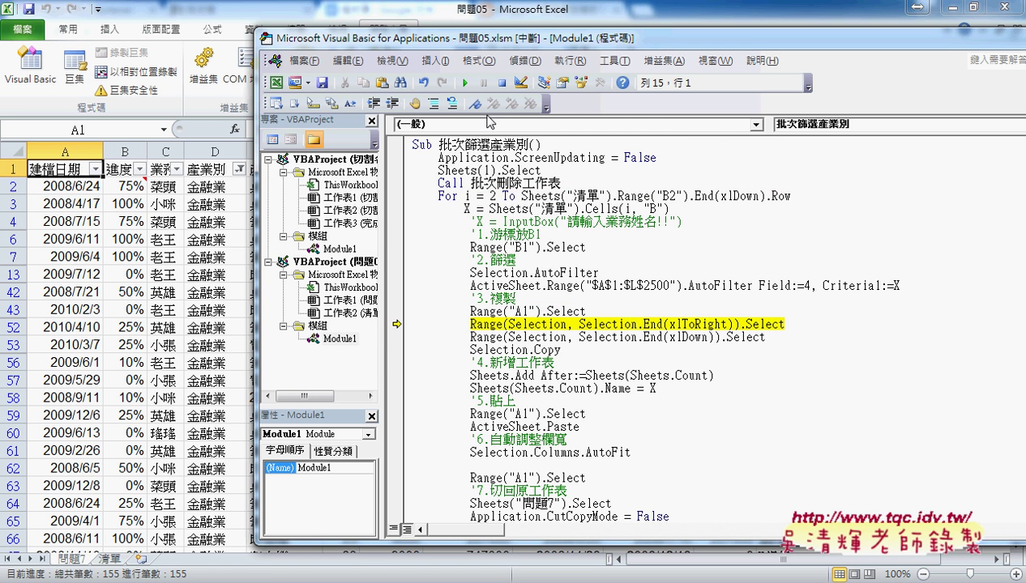
left_click(466, 82)
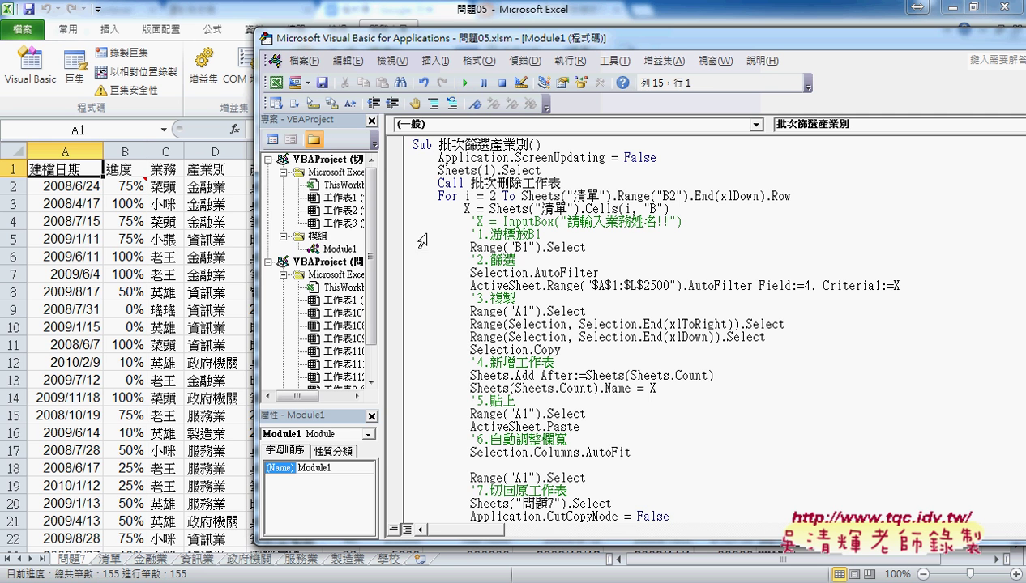
- Browse the new 金融業, 資訊業, 政府機關, 服務業, 製造業 and 學校 sheets, then show 清單
left_click(158, 559)
left_click(193, 559)
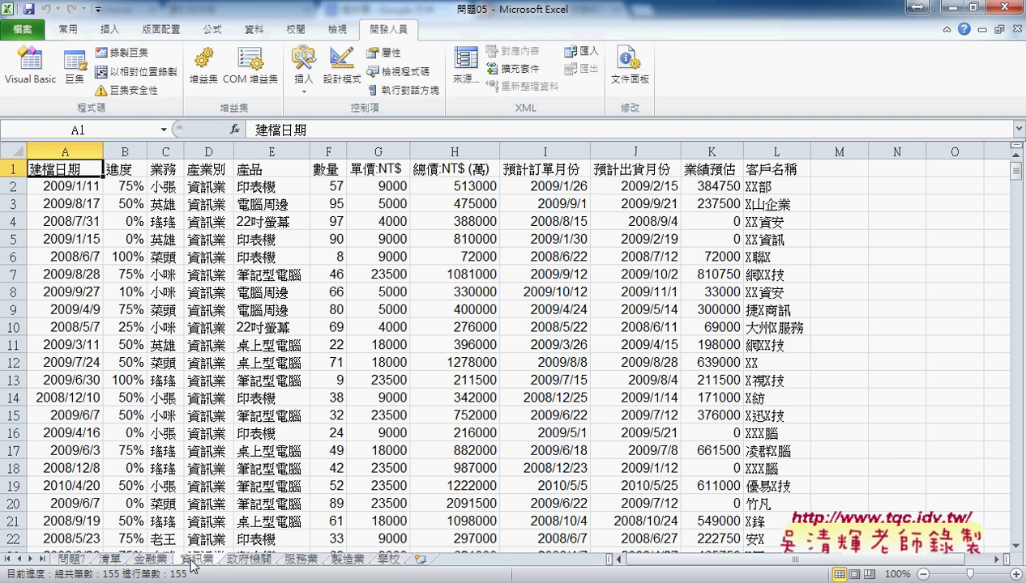
left_click(257, 559)
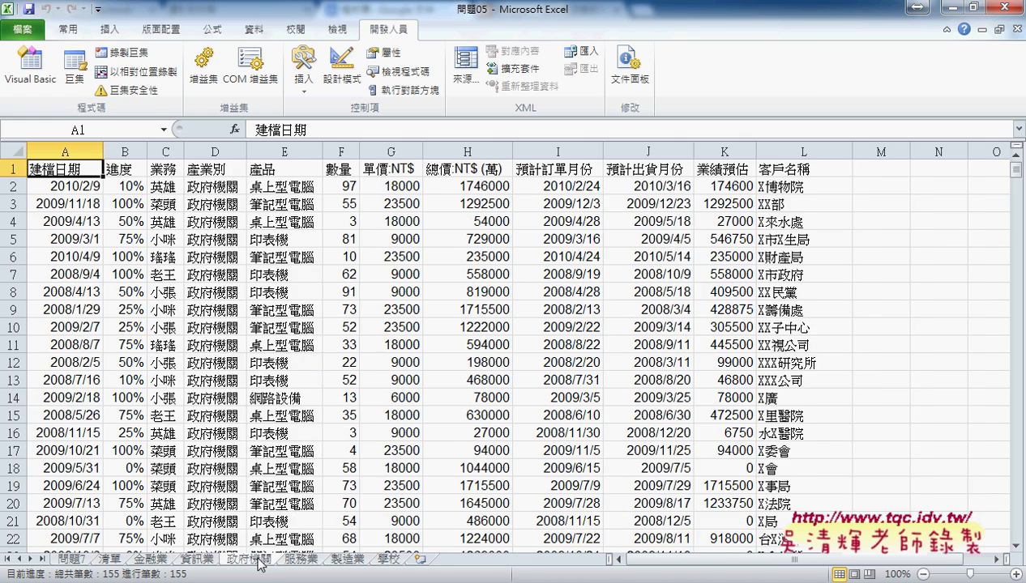
left_click(300, 559)
left_click(347, 559)
left_click(389, 559)
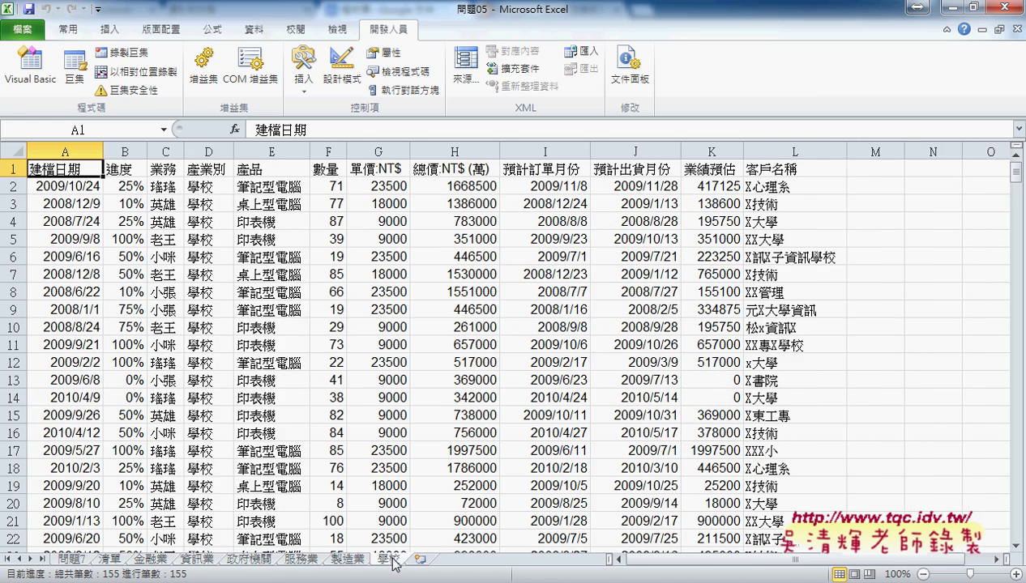
left_click(158, 559)
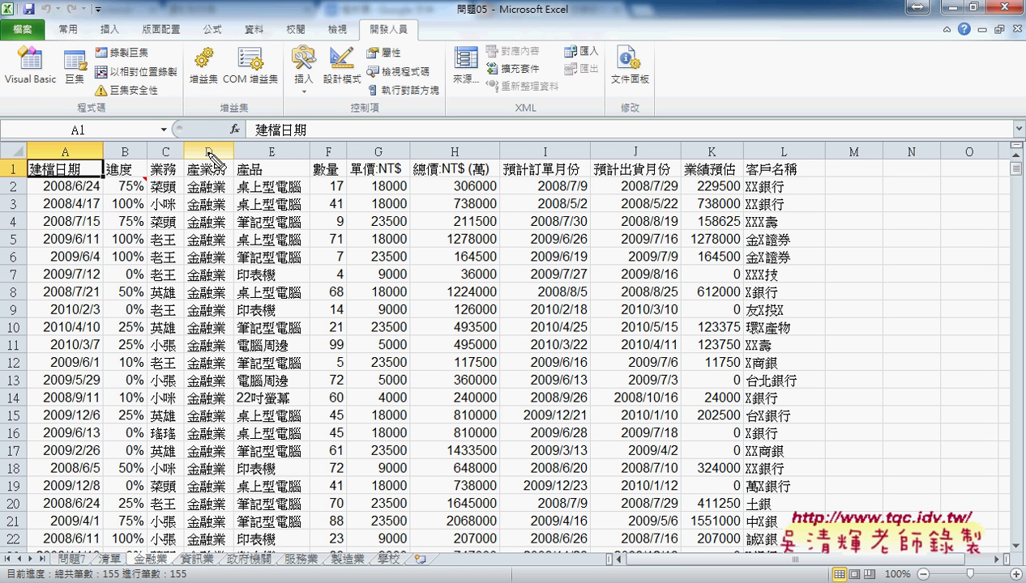
left_click(147, 557)
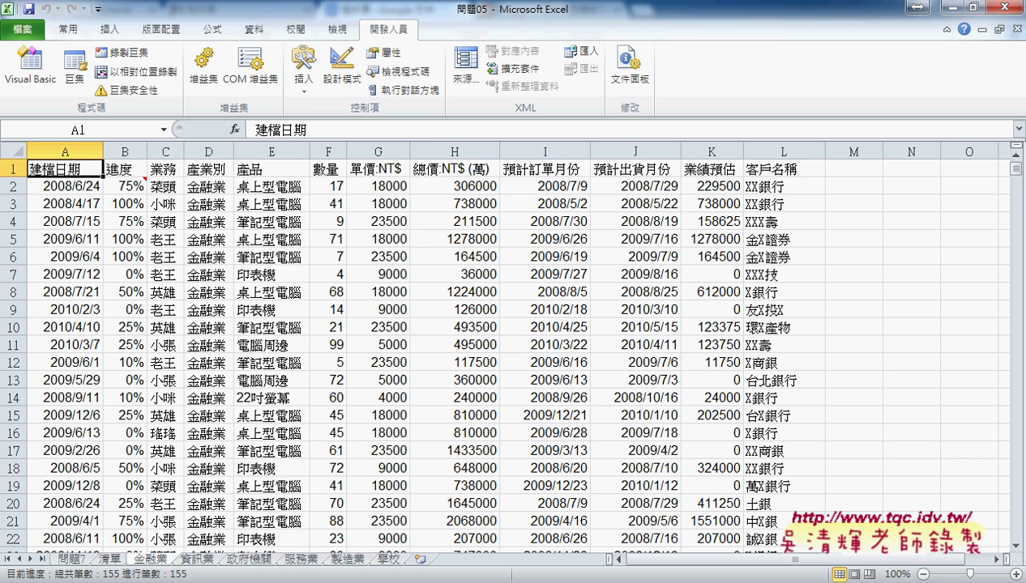
left_click(111, 560)
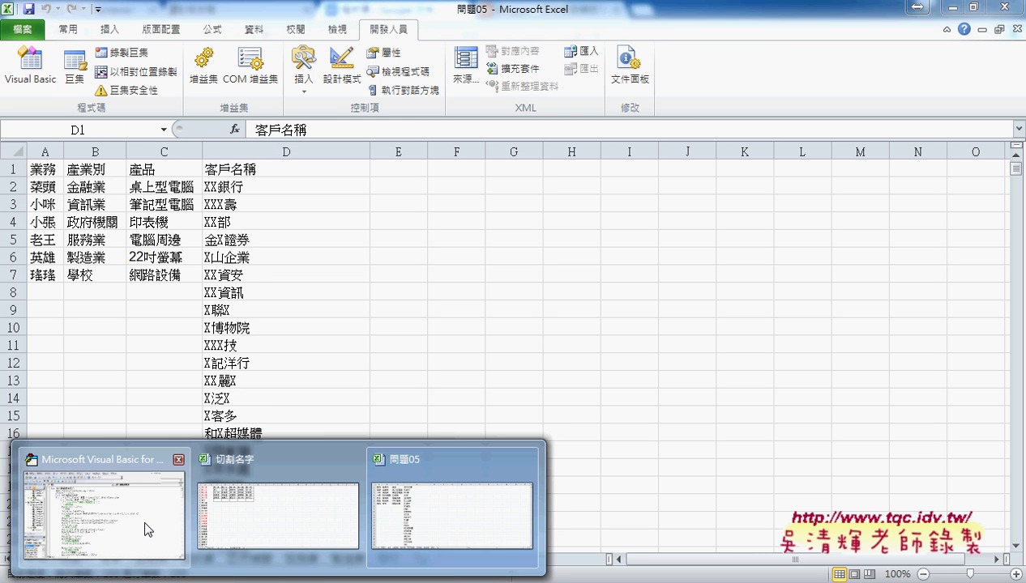
- Rename the sub to 批次篩選 and add parameters 清單 and 欄位
left_click(146, 527)
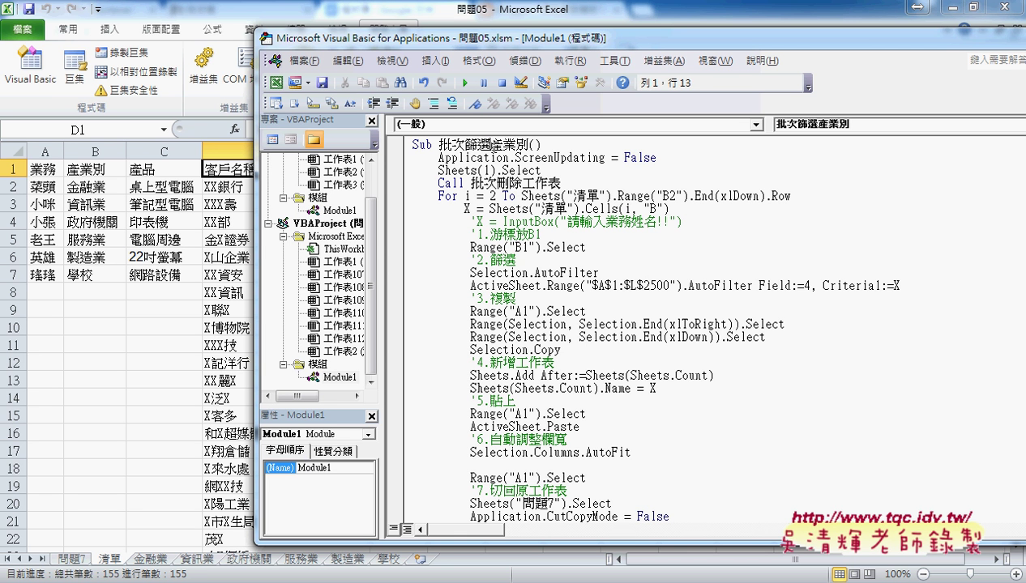
left_click_drag(489, 145, 529, 145)
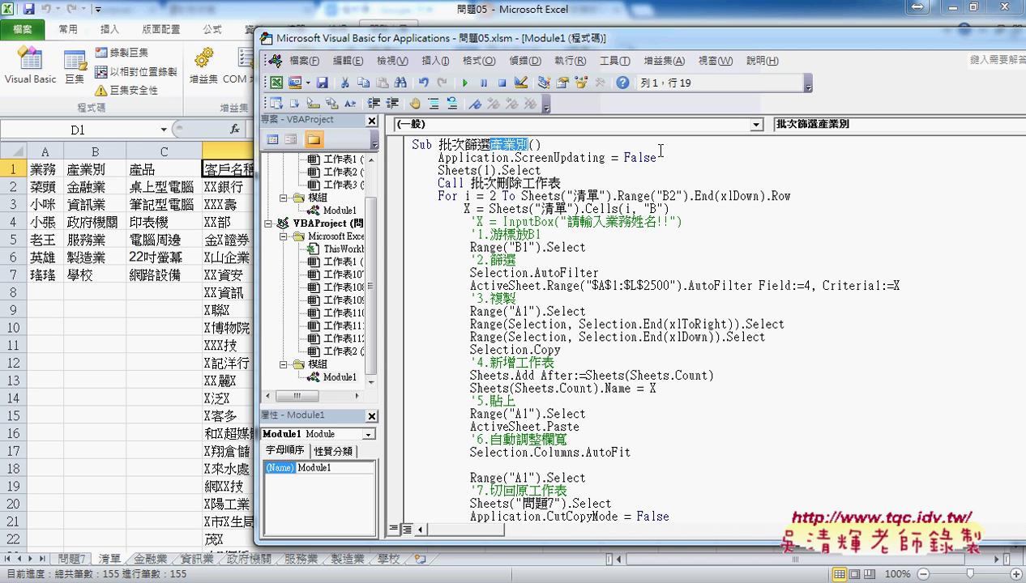
key("Delete")
key("Right")
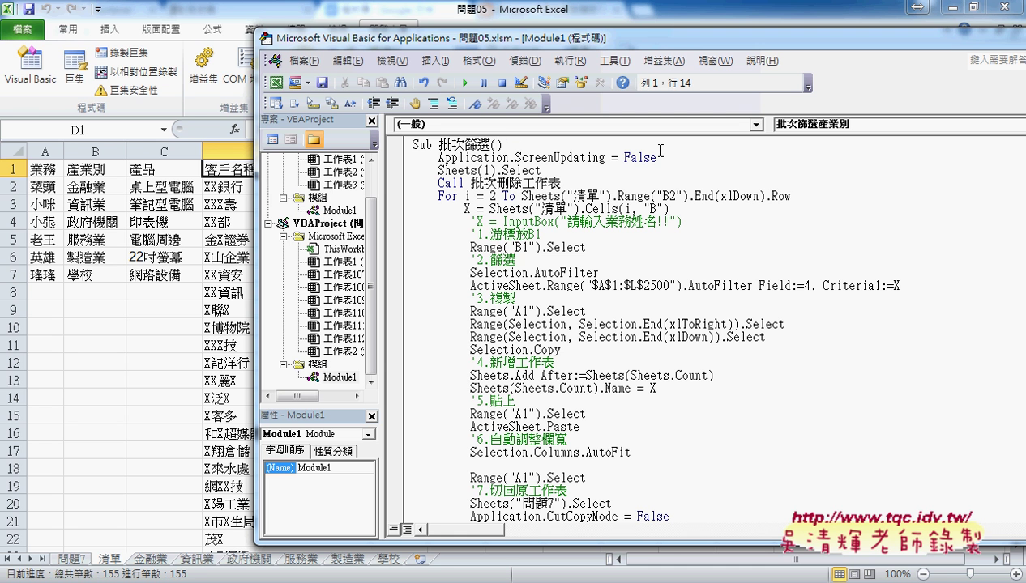
type("清單")
type(",")
key("Return")
type("欄位")
key("Return")
- Declare 清單 As String and 欄位 As Integer, then check the reformatted Sub line
key("Left")
key("Left")
key("Left")
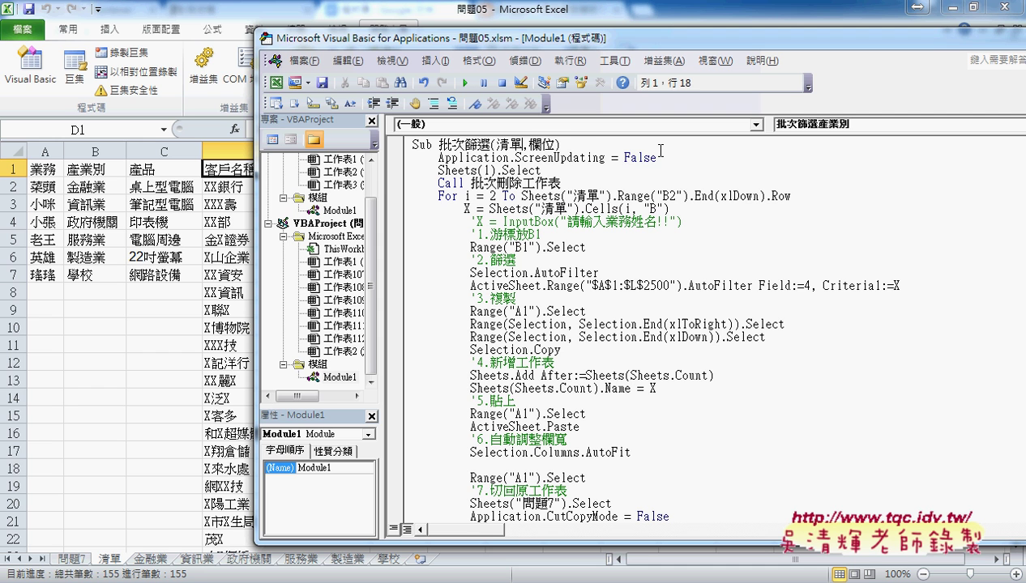
type("as ")
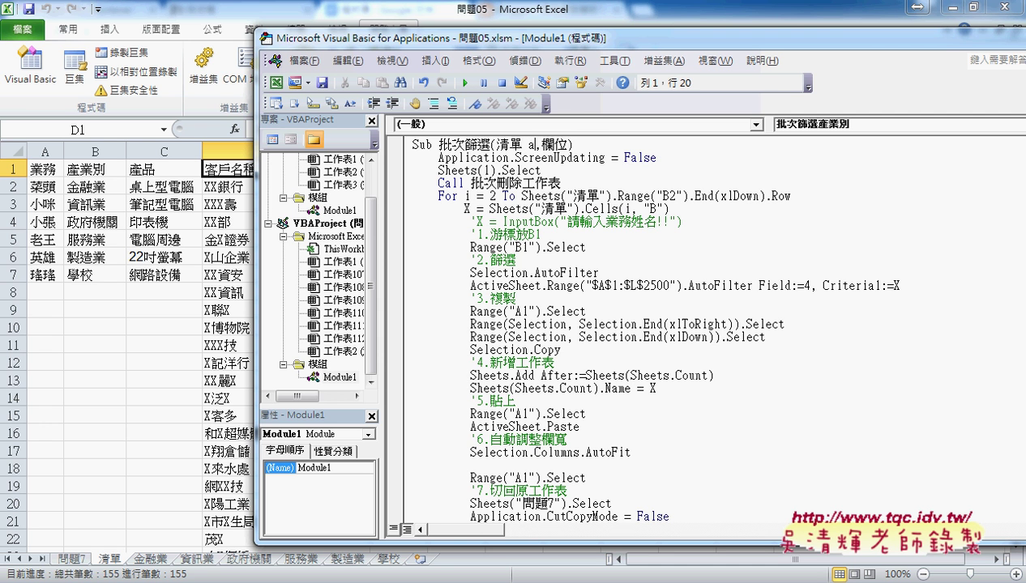
type("str")
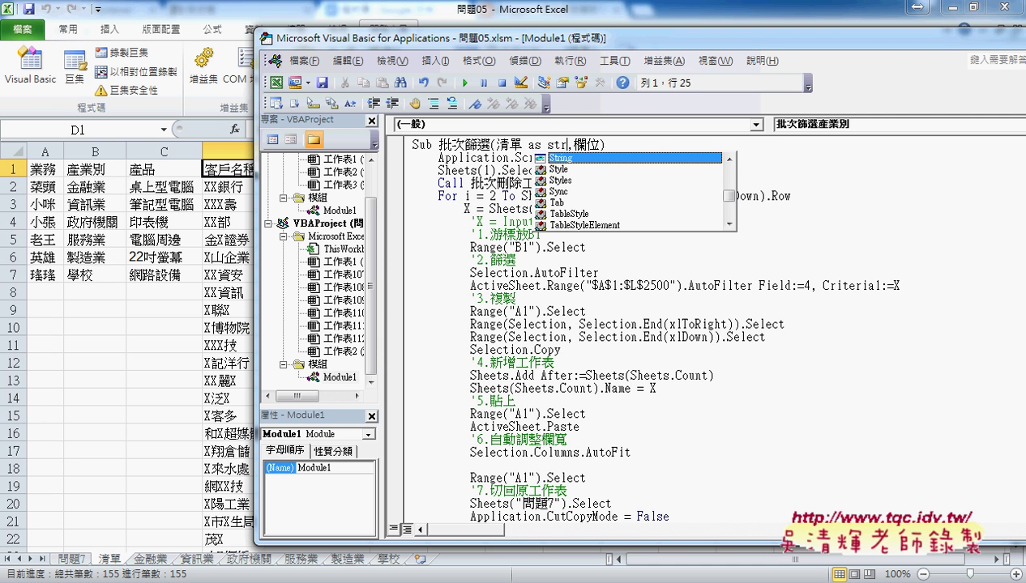
key("Right")
key("Right")
key("Right")
type("a")
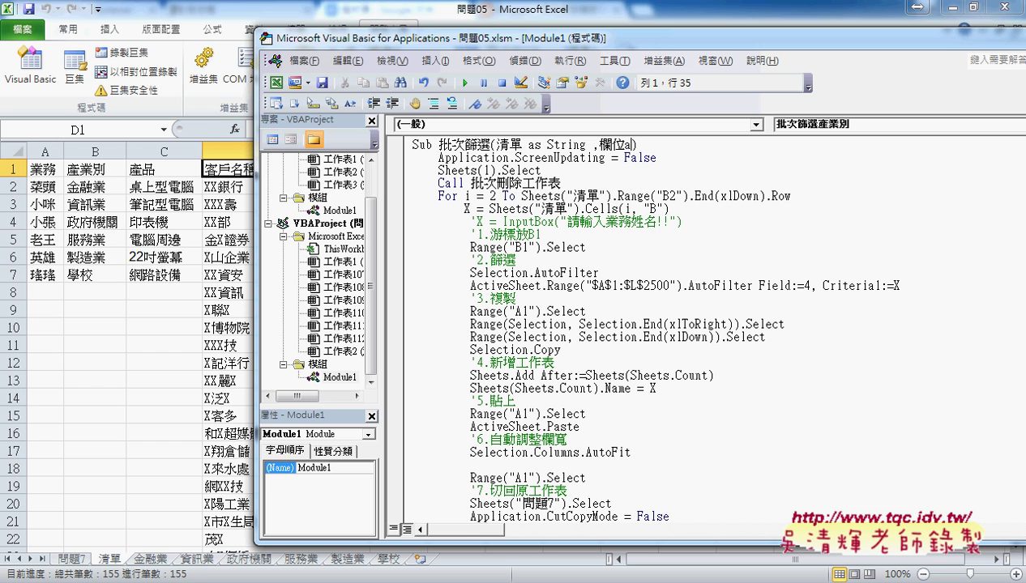
key("BackSpace")
type("as ")
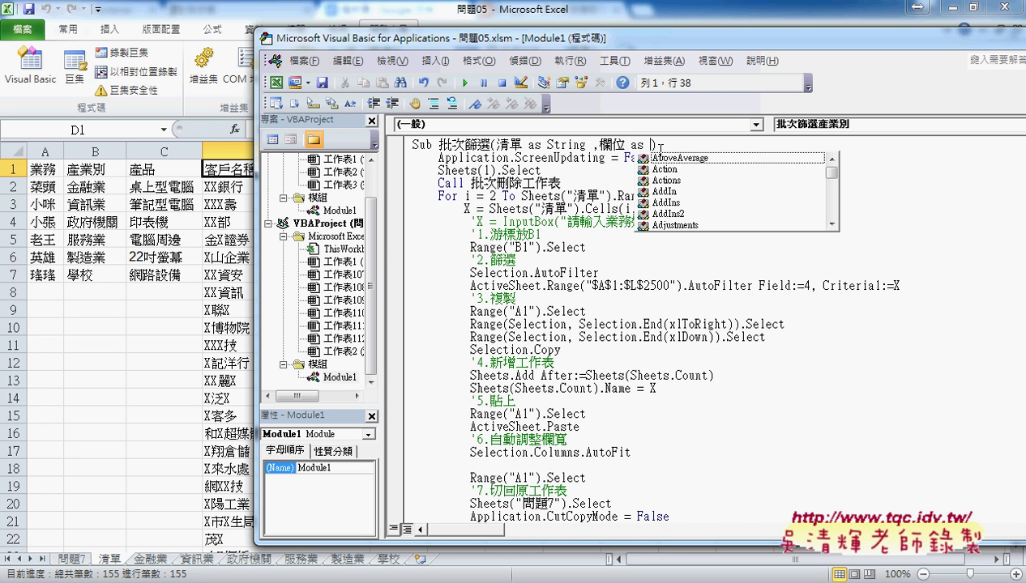
type("I")
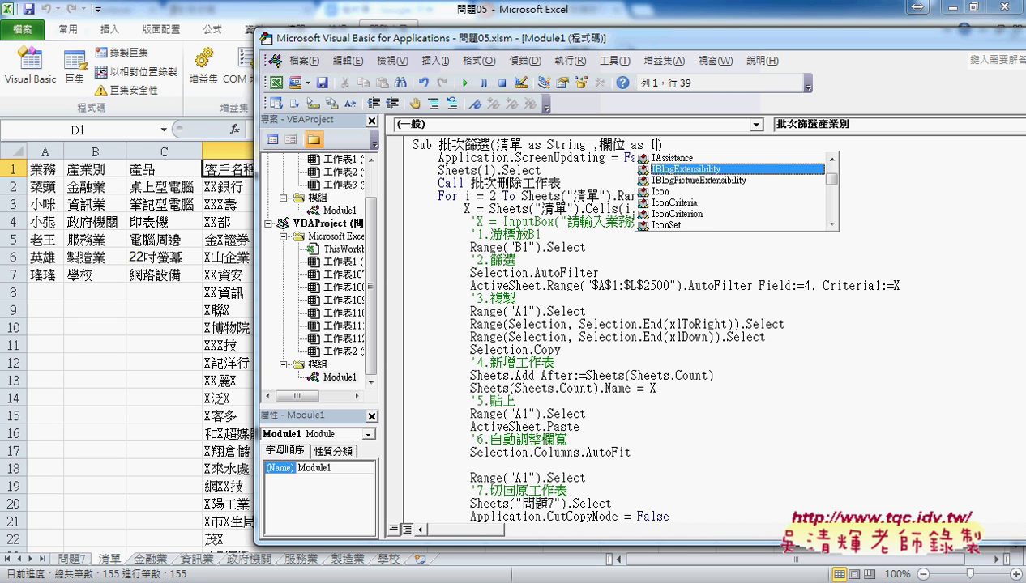
type("n")
key("Tab")
left_click(661, 157)
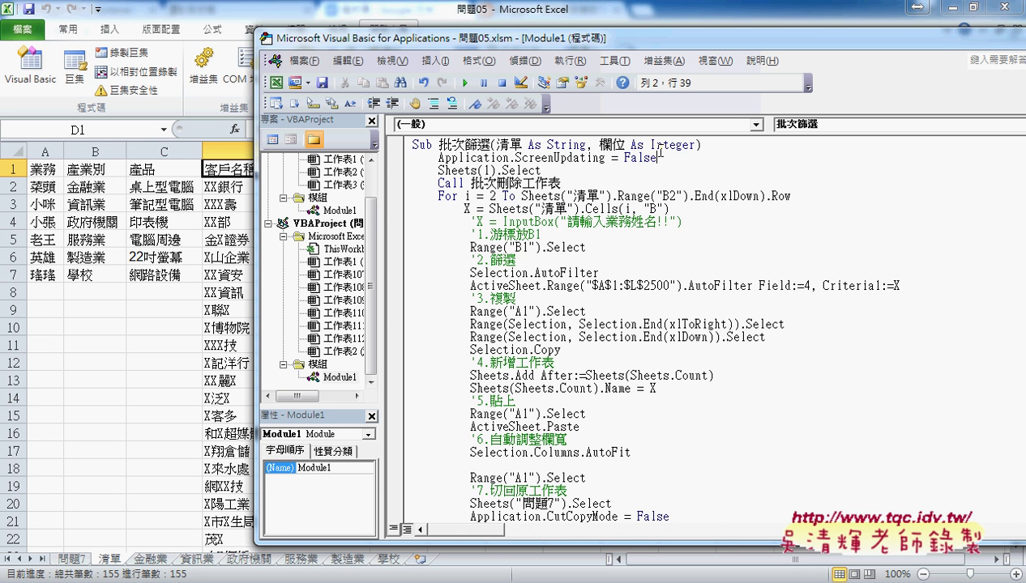
left_click(547, 144)
left_click(676, 145)
scroll(451, 195, "down", 4)
scroll(474, 271, "down", 4)
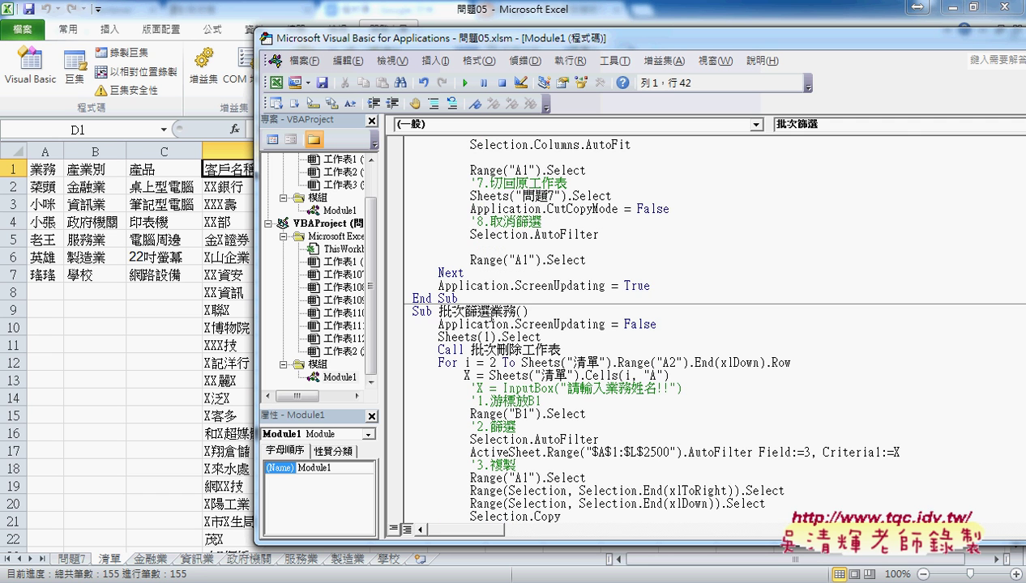
- Delete the body of Sub 批次篩選業務 and start a call line in its place
left_click(414, 324)
scroll(486, 357, "down", 7)
scroll(499, 369, "down", 2)
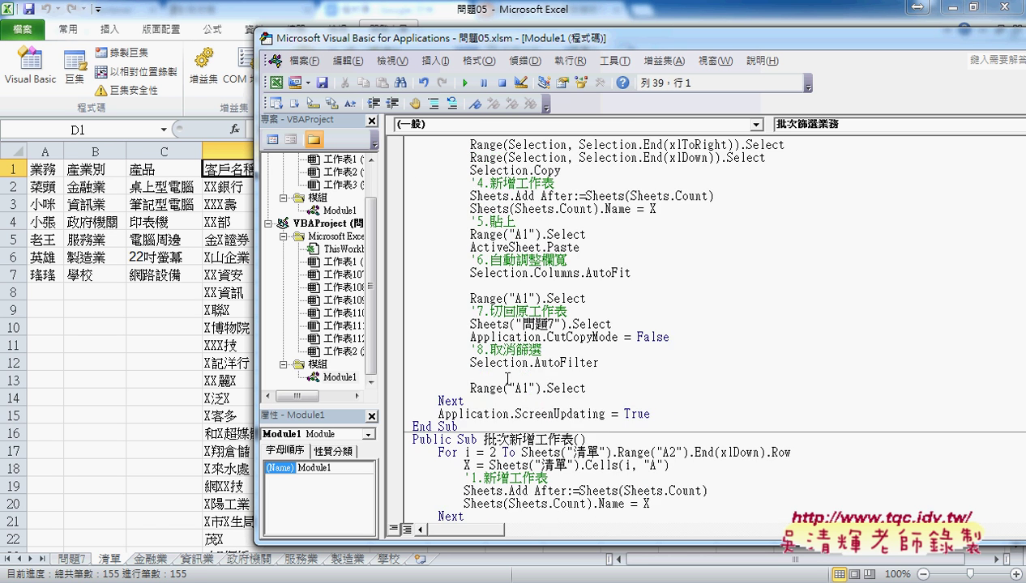
left_click(675, 415, "shift")
key("Delete")
scroll(676, 415, "up", 3)
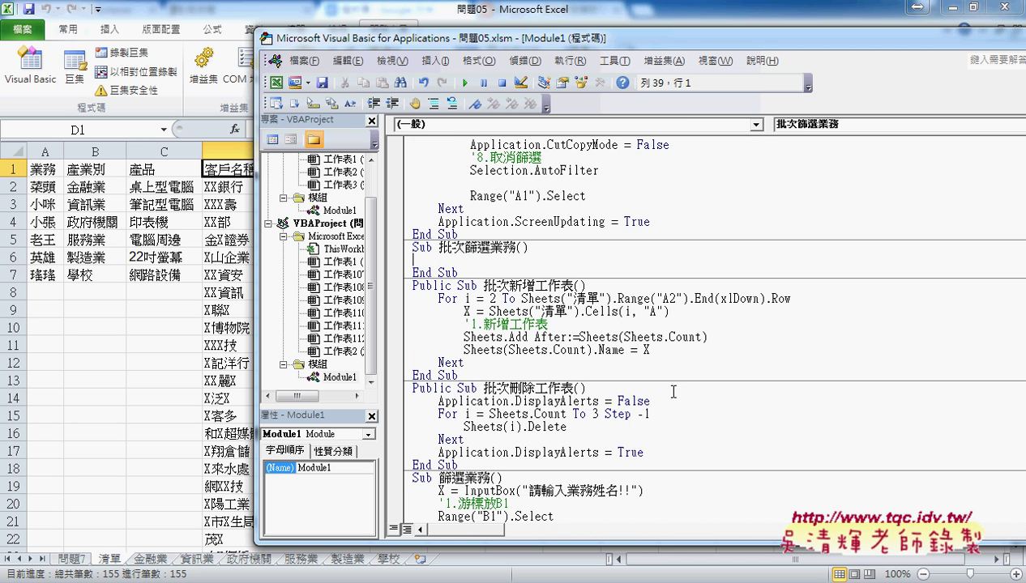
type("c")
type("all")
left_click(470, 248)
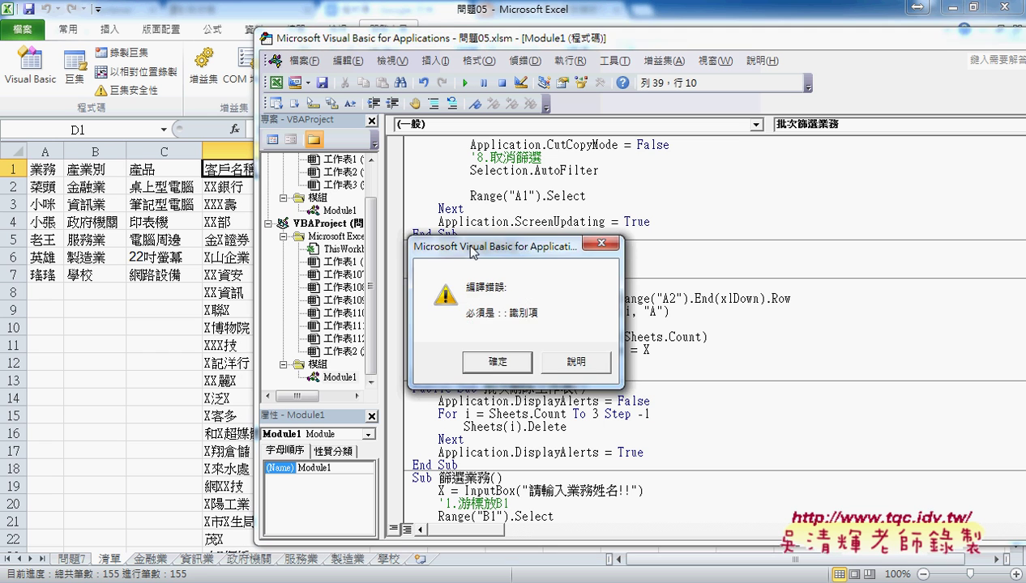
left_click(497, 362)
- Complete the line as Call 批次篩選("A", 3) inside 批次篩選業務
left_click_drag(438, 247, 478, 247)
key("shift+Left")
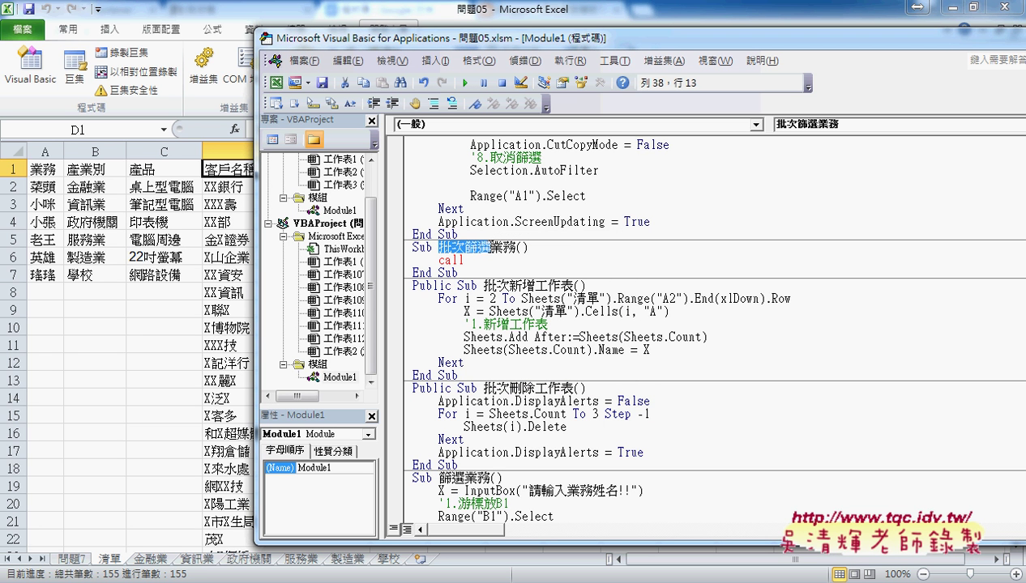
key("ctrl+c")
left_click(471, 260)
key("ctrl+v")
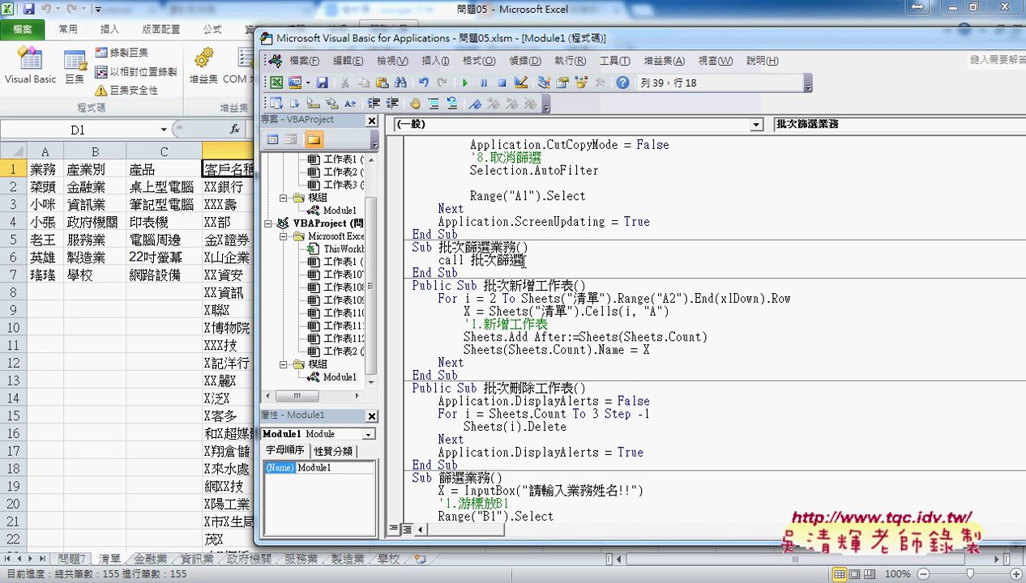
type("(")
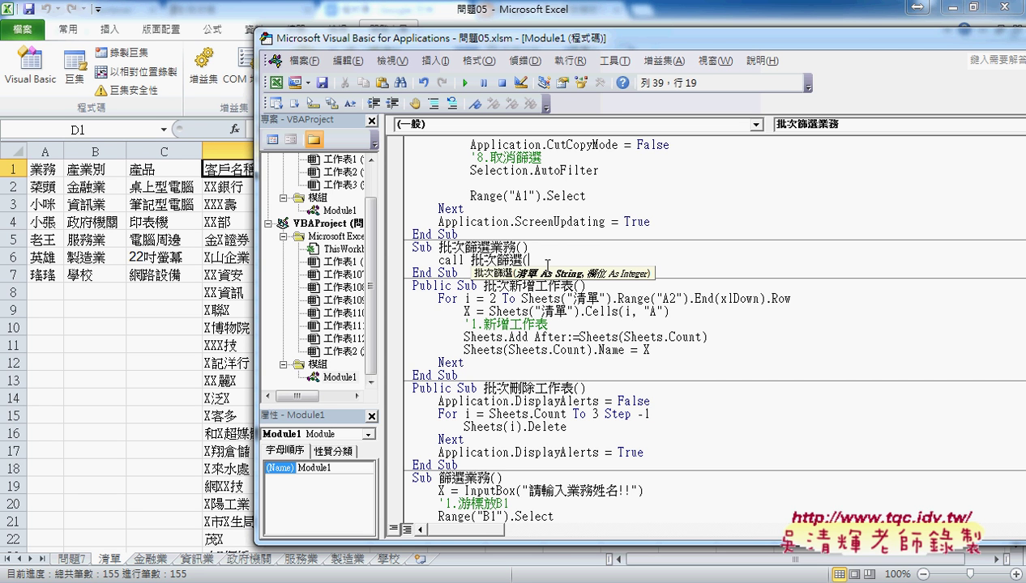
type("\"")
type("A\"")
type(",")
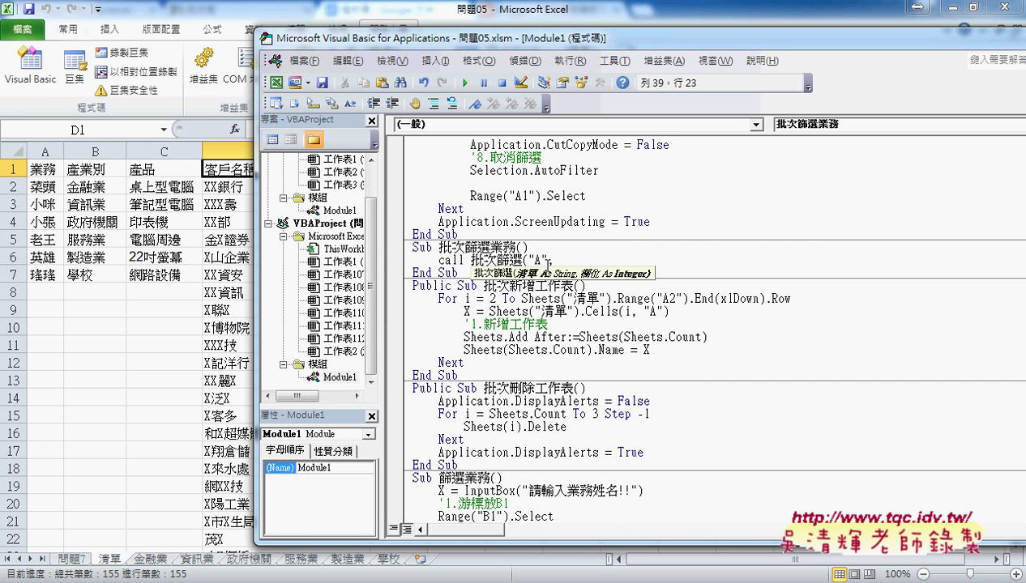
type("3")
key("Down")
key("Down")
key("Down")
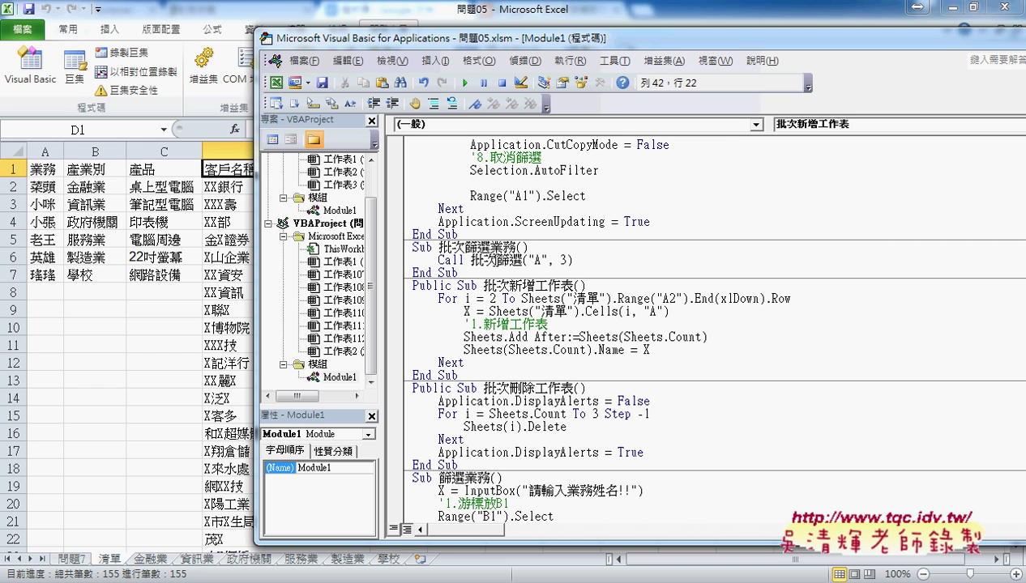
left_click_drag(459, 274, 412, 243)
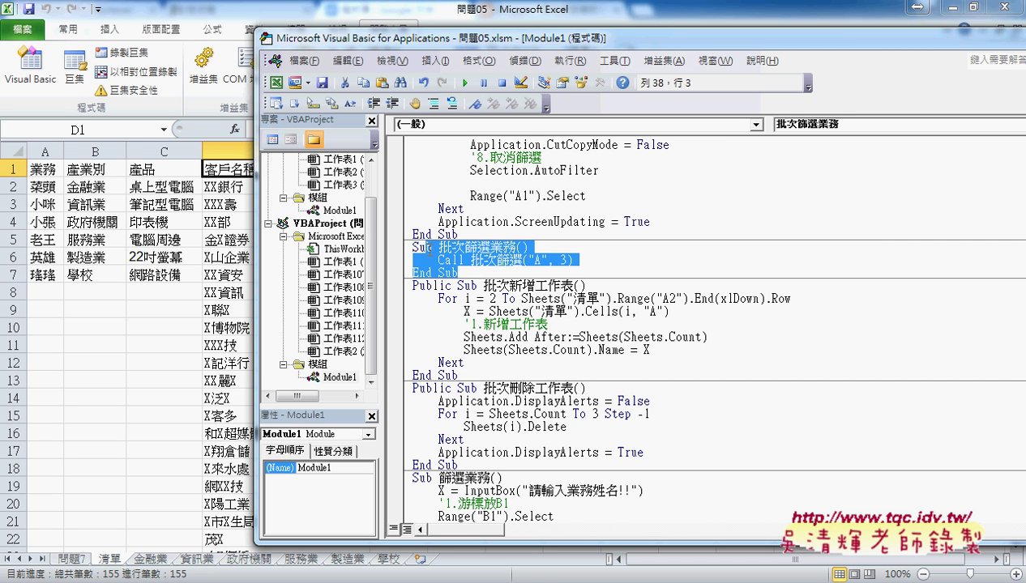
- Duplicate the 業務 wrapper as 批次篩選產業別 calling 批次篩選("B", 4)
key("ctrl+c")
left_click(481, 275)
key("Return")
key("ctrl+v")
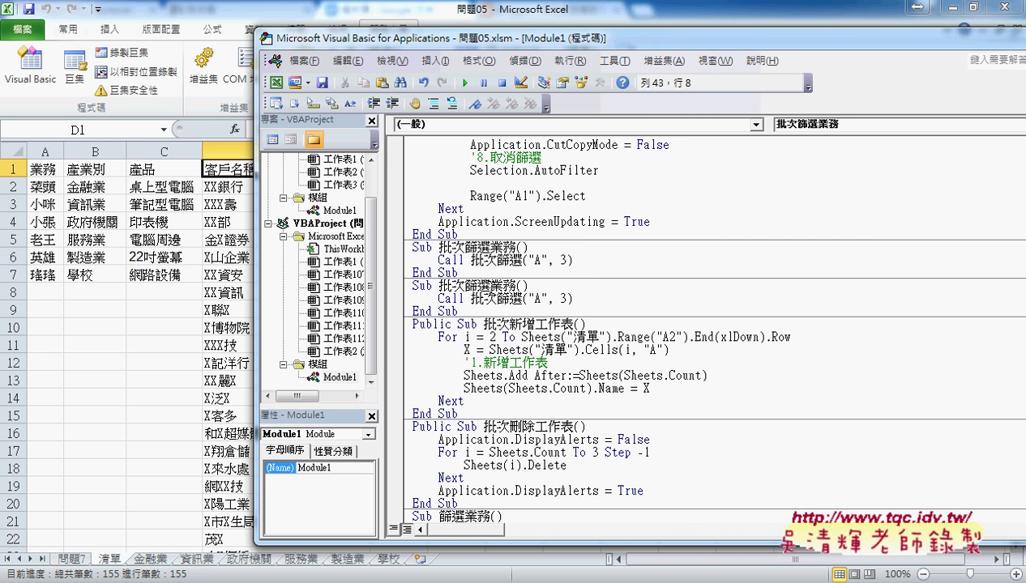
left_click_drag(489, 286, 515, 286)
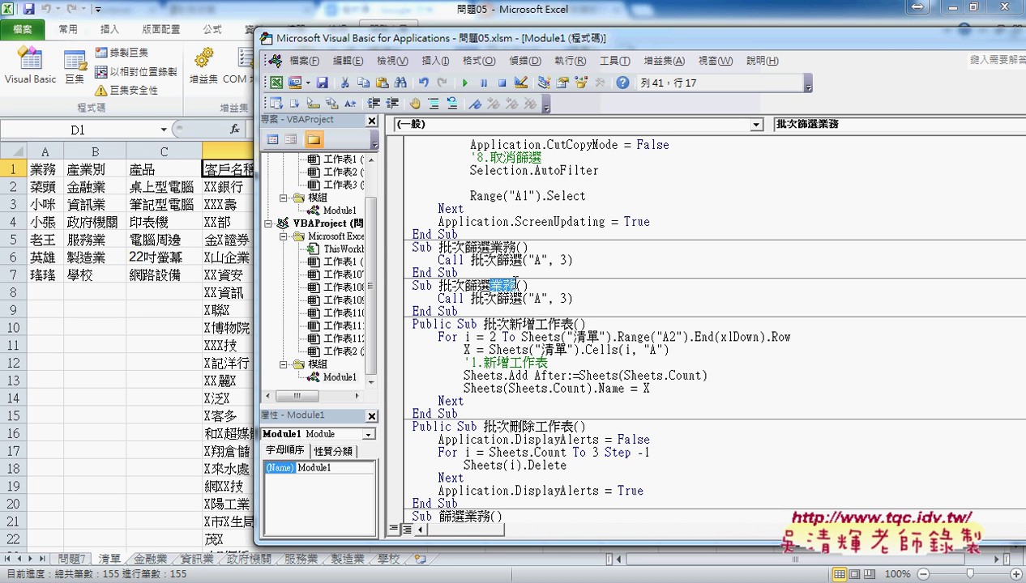
type("產業ㄅㄧㄝ")
type("6")
key("Return")
key("Down")
key("Right")
key("shift+Right")
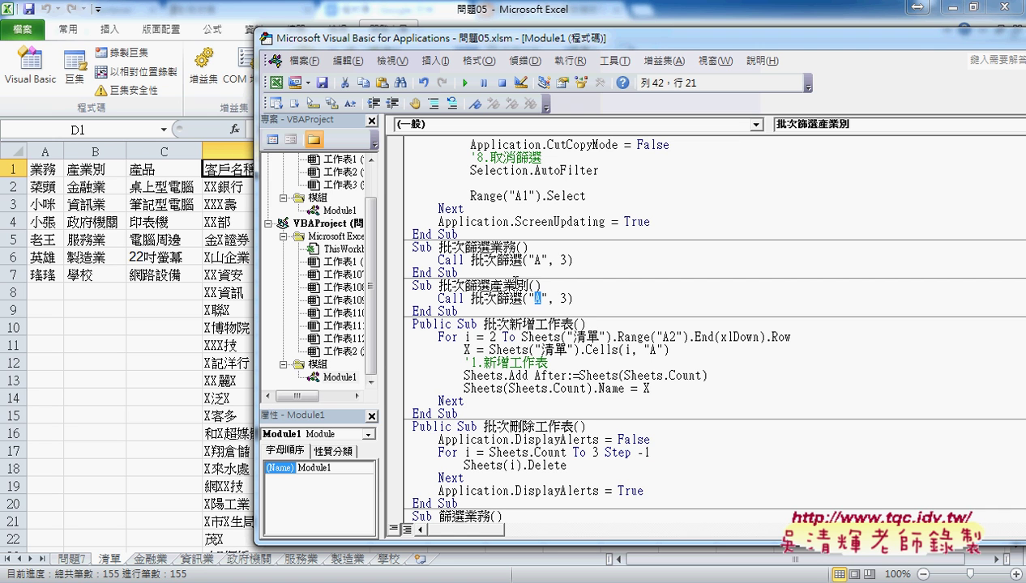
type("B")
key("Right")
key("Right")
key("Right")
key("shift+Right")
type("4")
key("Down")
- Duplicate the 產業別 wrapper as 批次篩選產品 calling 批次篩選("C", 5)
left_click_drag(461, 312, 410, 285)
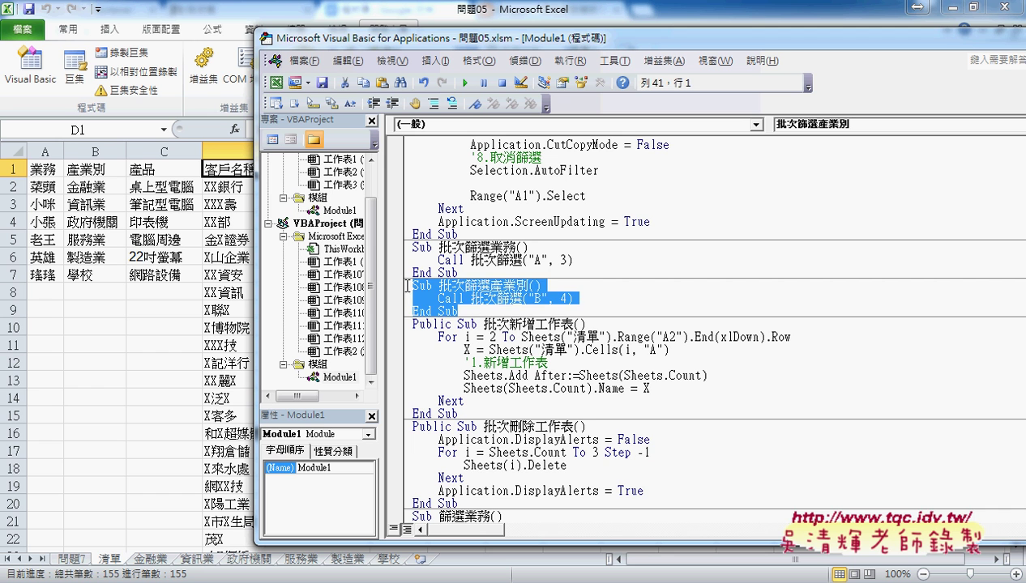
key("ctrl+c")
left_click(459, 312)
key("Return")
key("ctrl+v")
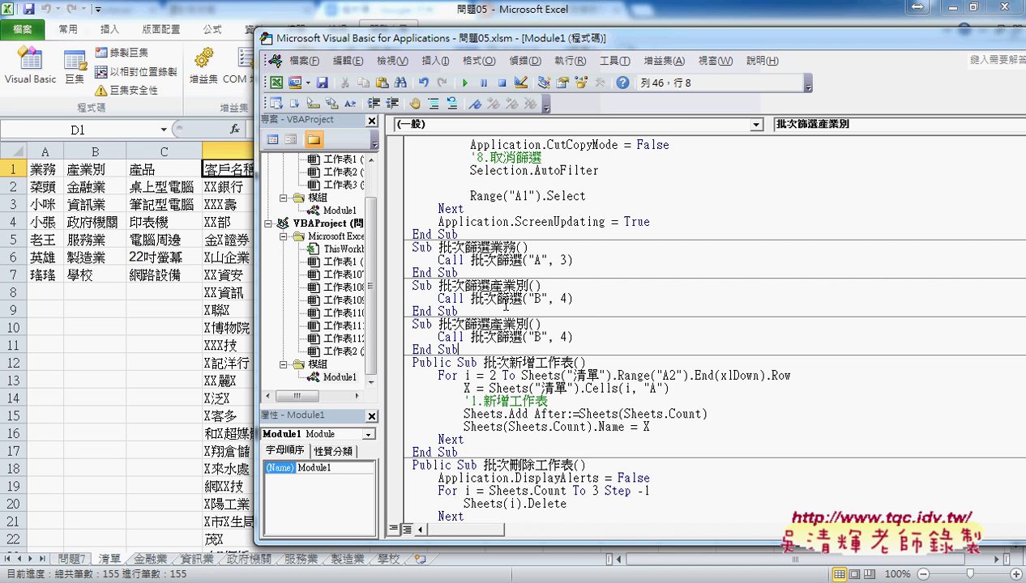
left_click_drag(490, 323, 529, 323)
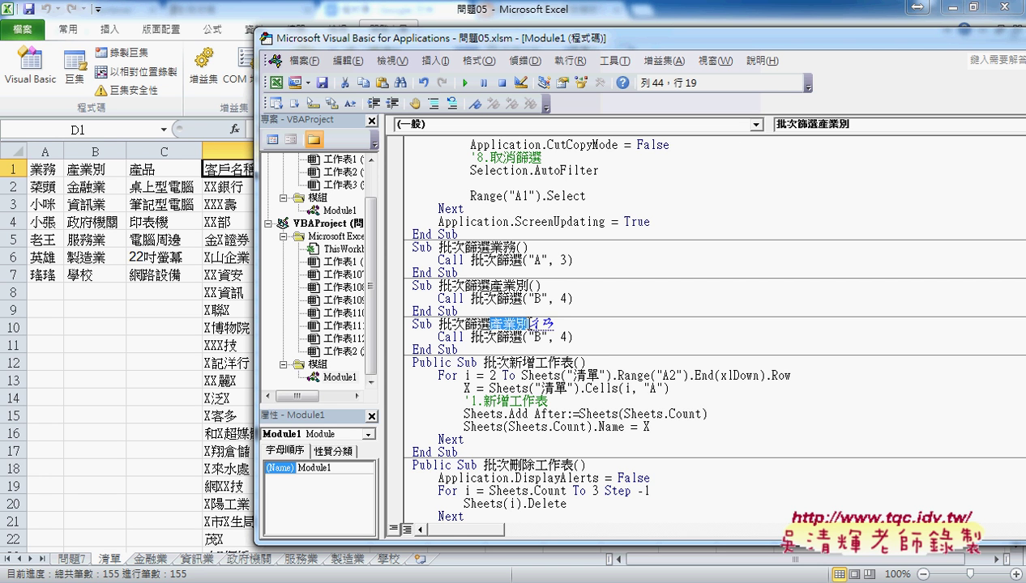
type("產ㄆㄧㄣˇ")
key("Return")
key("Down")
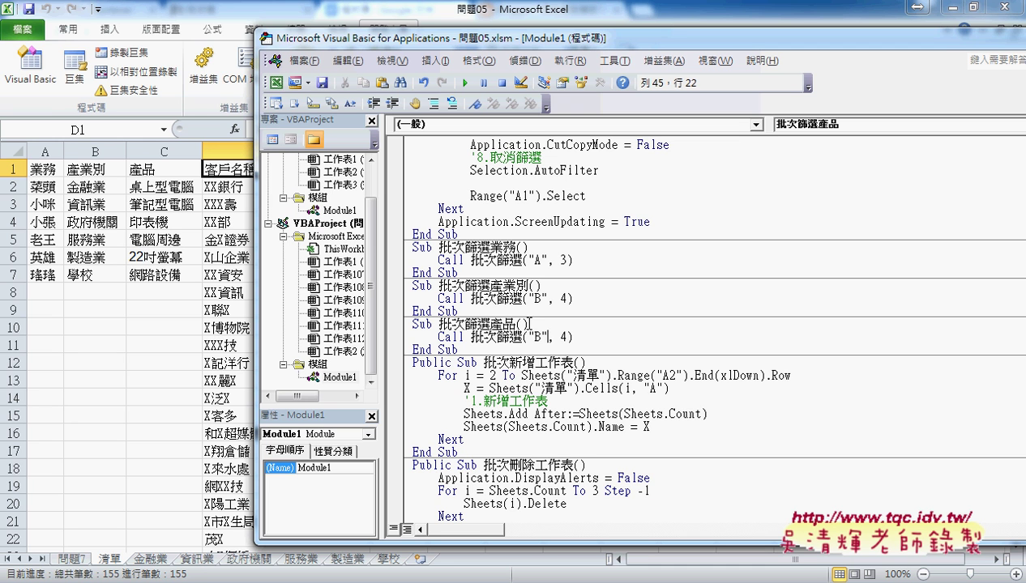
key("Left")
key("shift+Left")
type("C")
key("Right")
key("Right")
key("Right")
key("shift+Right")
type("5")
left_click_drag(474, 350, 407, 323)
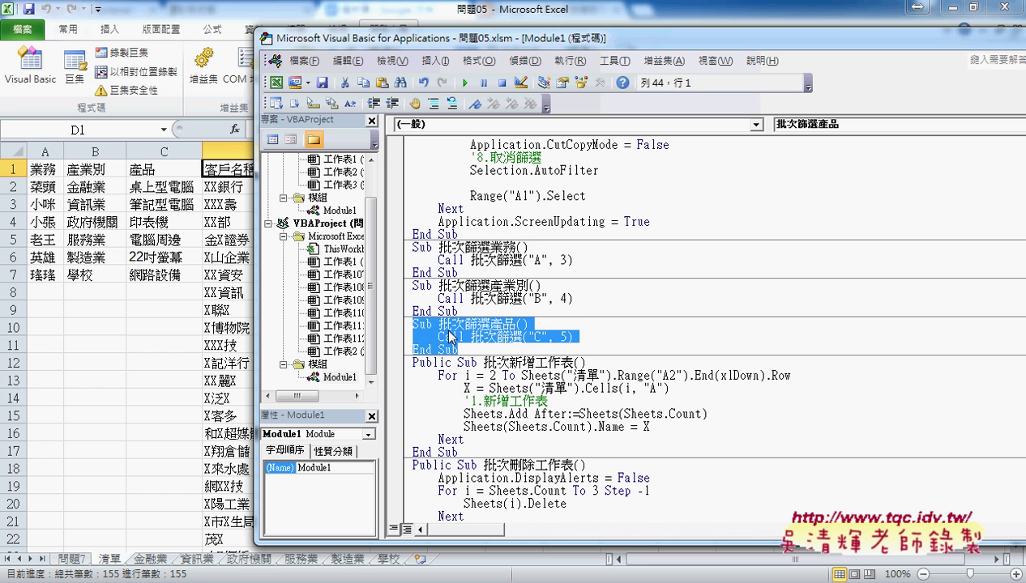
key("ctrl+c")
left_click(483, 347)
- Paste a copy renamed 批次篩選客戶名稱 calling 批次篩選("D", 12), then return to the 問題05 sheet
key("Return")
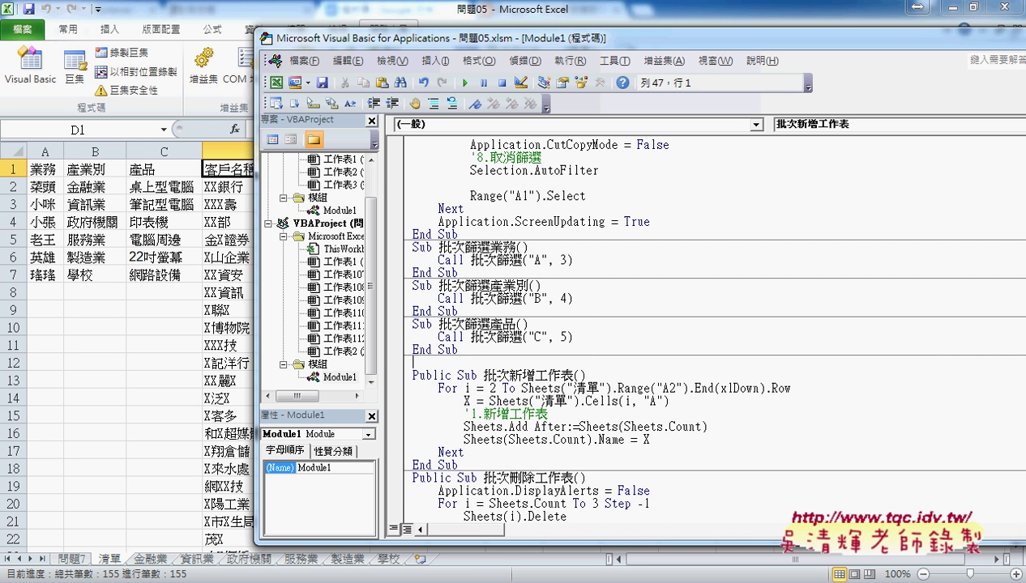
key("ctrl+v")
left_click_drag(491, 362, 516, 362)
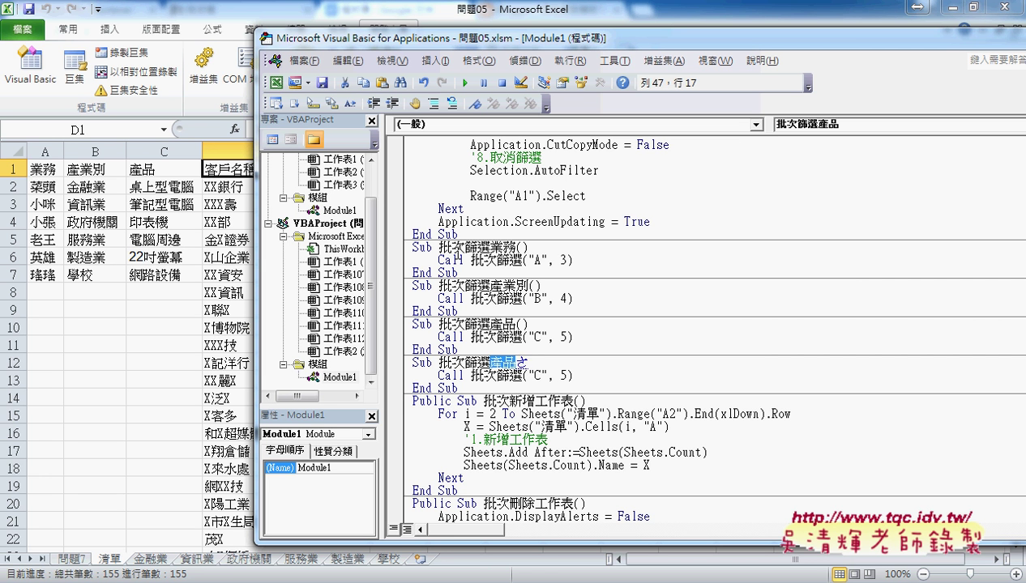
type("克ㄏㄨ戶")
type("明ㄔ")
type("稱")
key("Return")
key("Down")
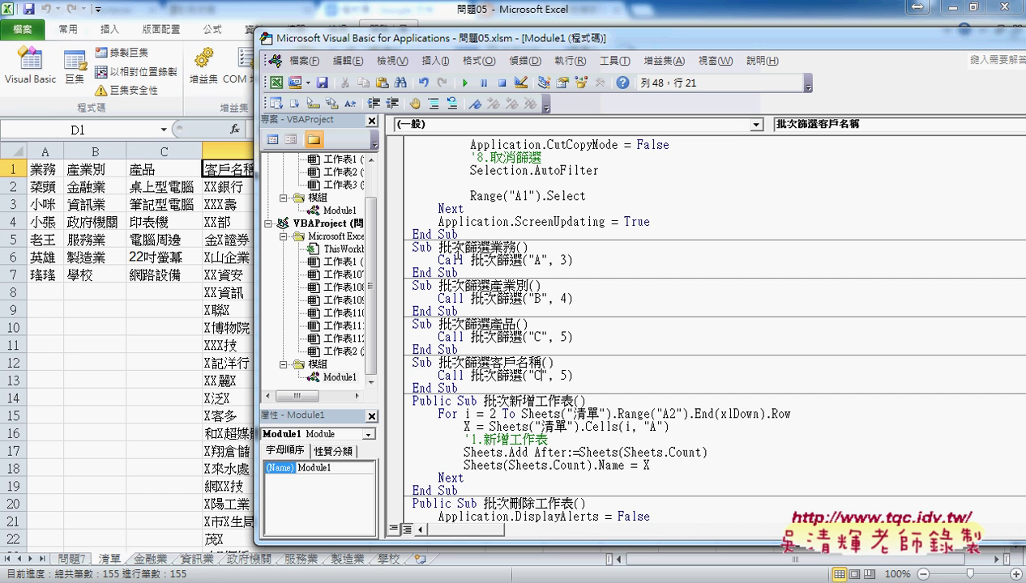
key("shift+Left")
type("D")
key("Right")
key("Right")
key("Right")
key("shift+Right")
type("12")
left_click(77, 557)
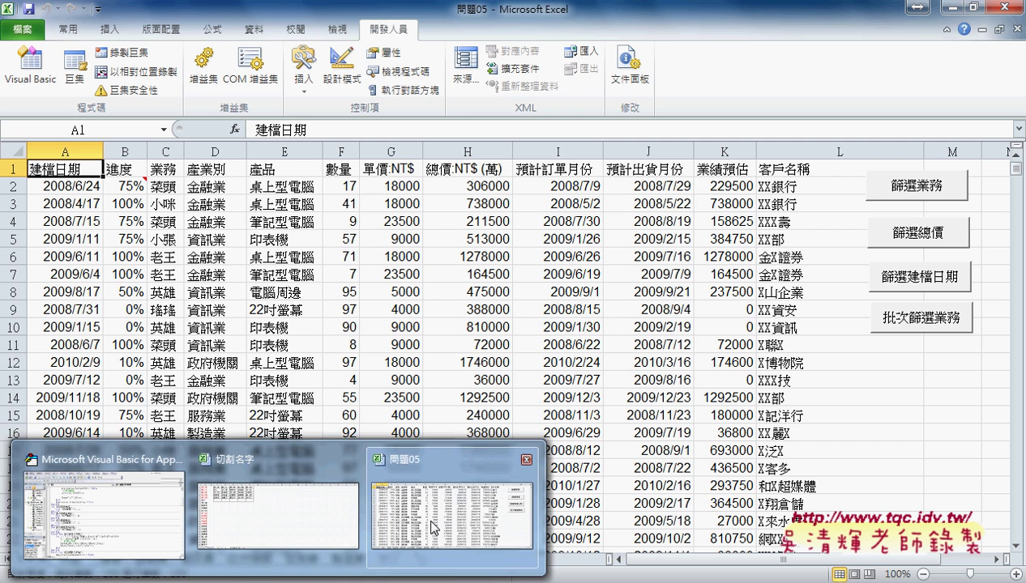
left_click(429, 523)
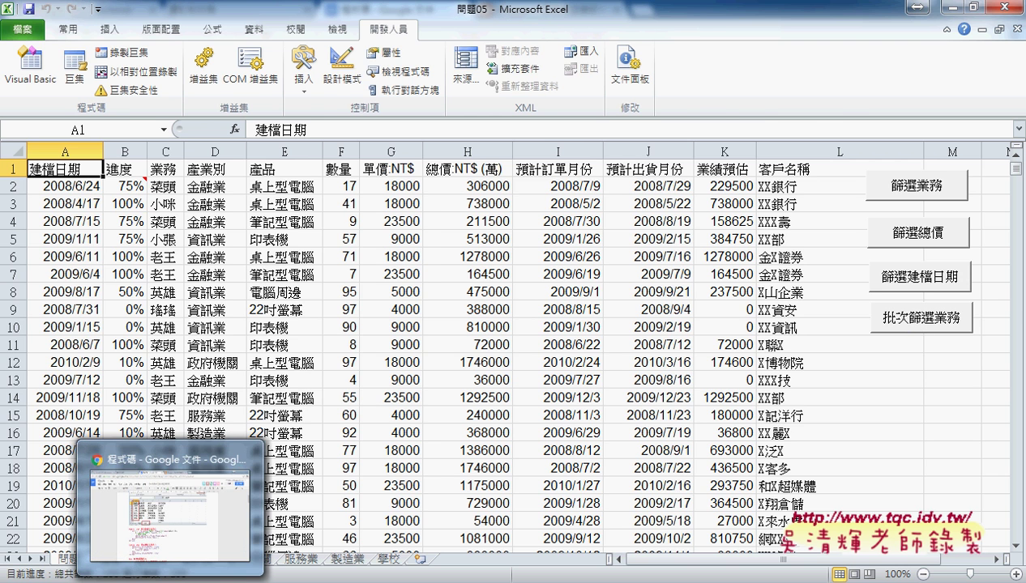
- Scroll the 程式碼 document to Sub 批次篩選 and highlight its parameter list and name
left_click(191, 538)
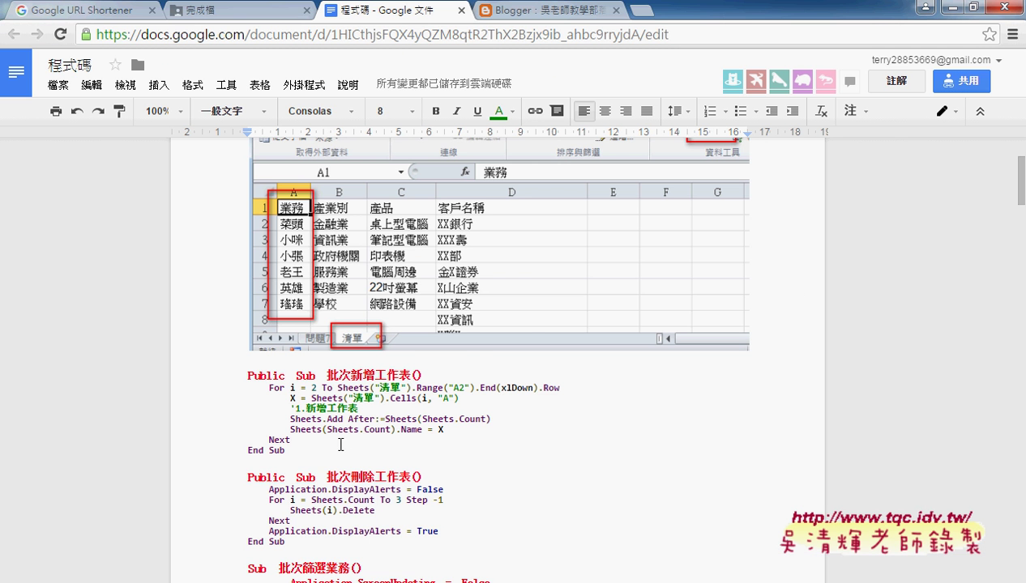
scroll(349, 435, "down", 3)
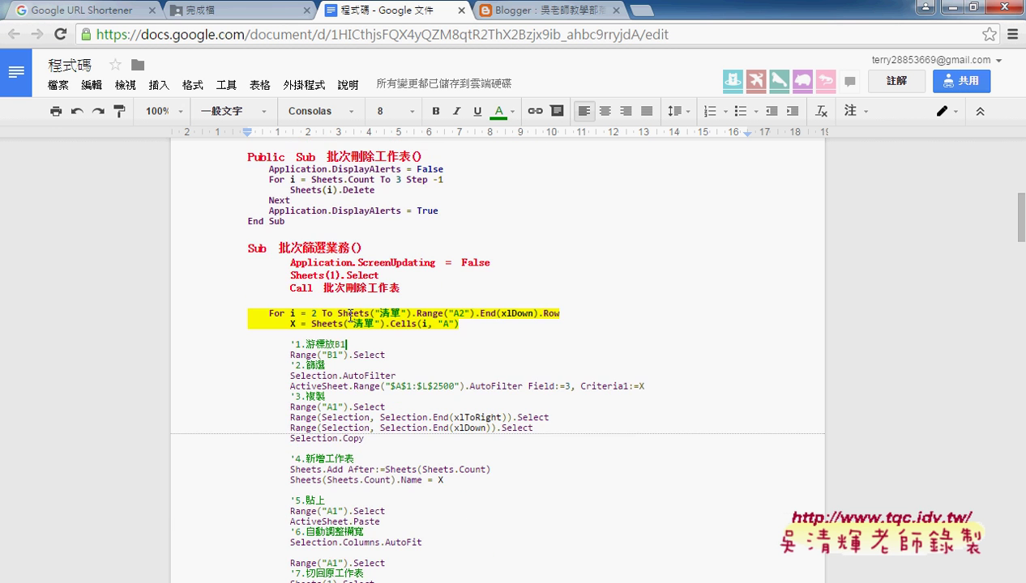
scroll(313, 244, "down", 2)
scroll(314, 245, "down", 3)
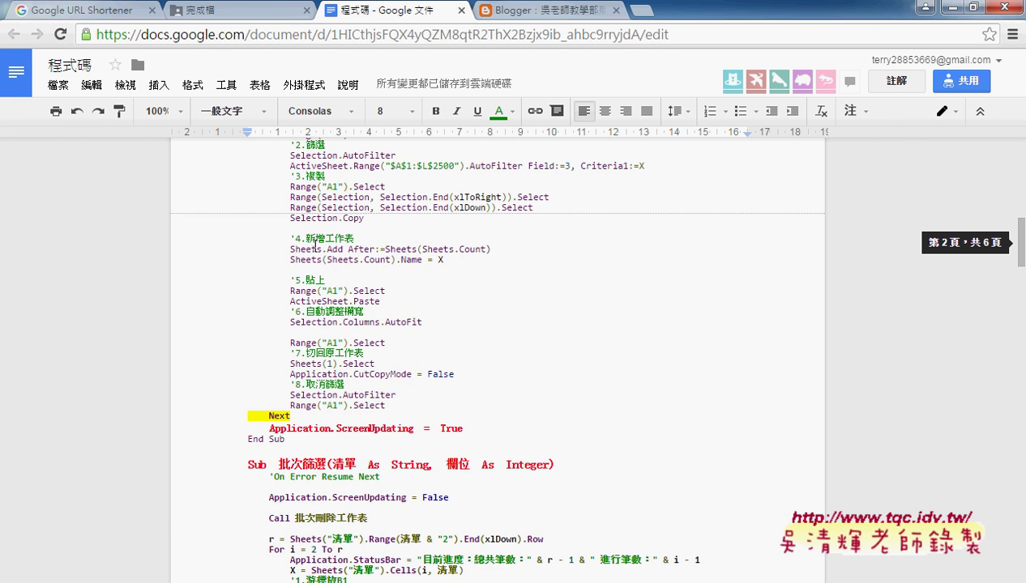
scroll(312, 251, "down", 2)
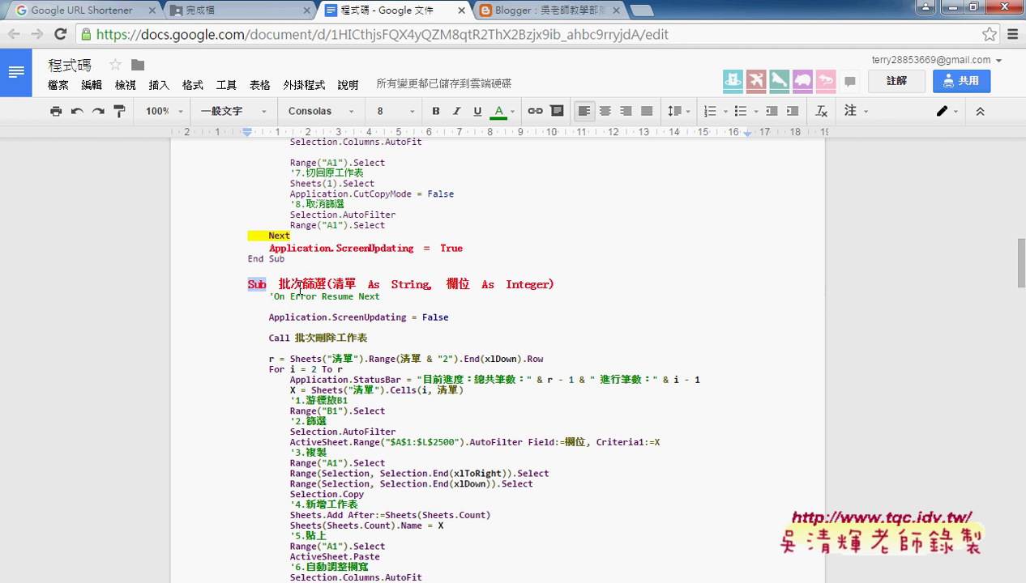
left_click_drag(244, 285, 545, 288)
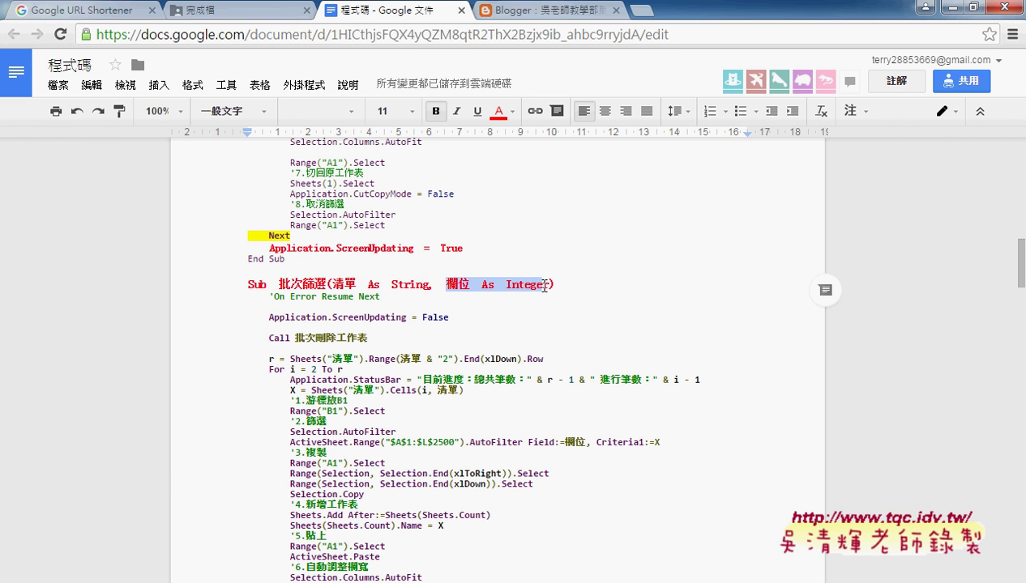
scroll(512, 317, "down", 2)
scroll(512, 317, "down", 1)
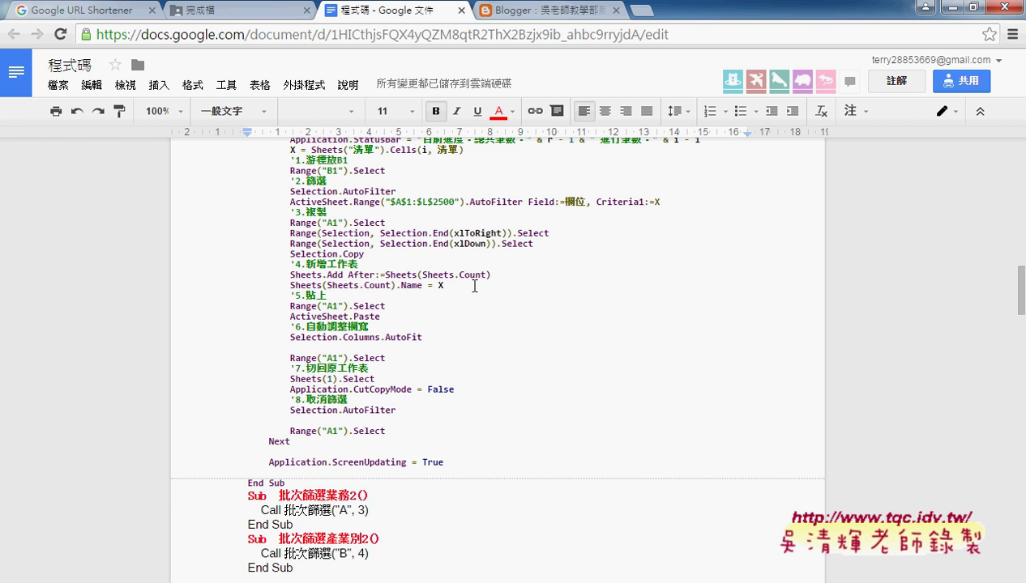
scroll(491, 397, "down", 1)
scroll(490, 397, "down", 2)
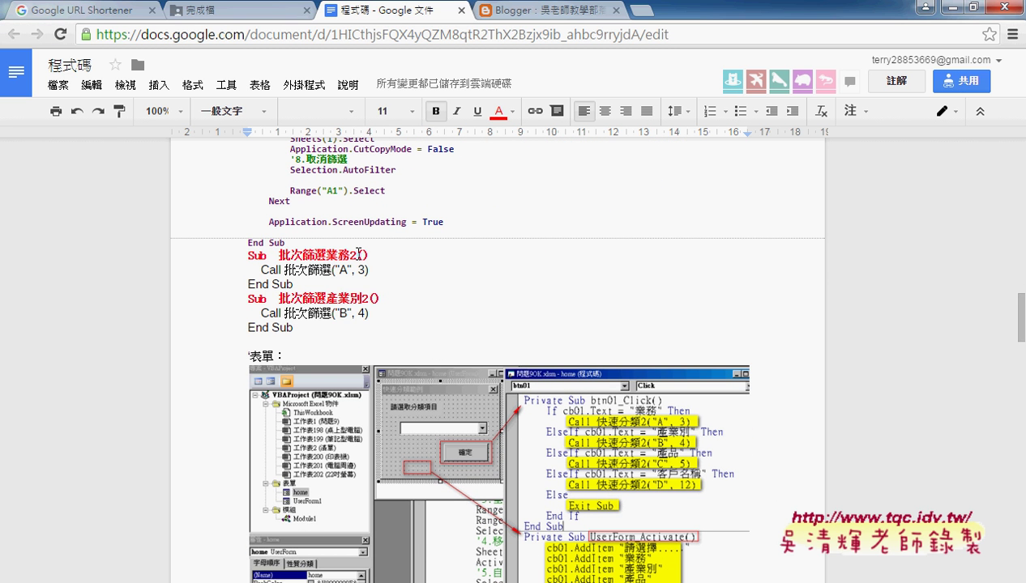
scroll(436, 275, "down", 1)
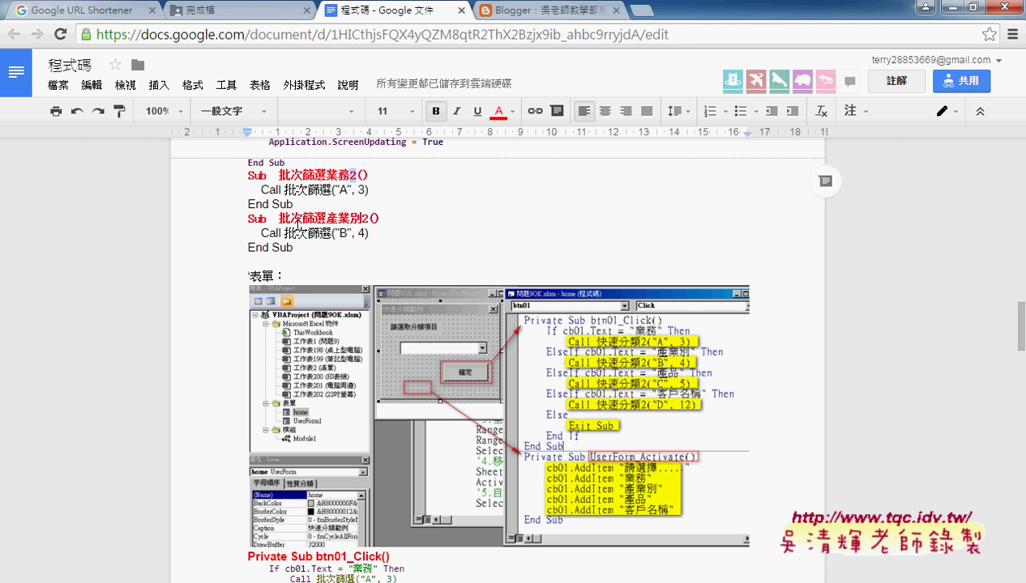
scroll(436, 273, "down", 2)
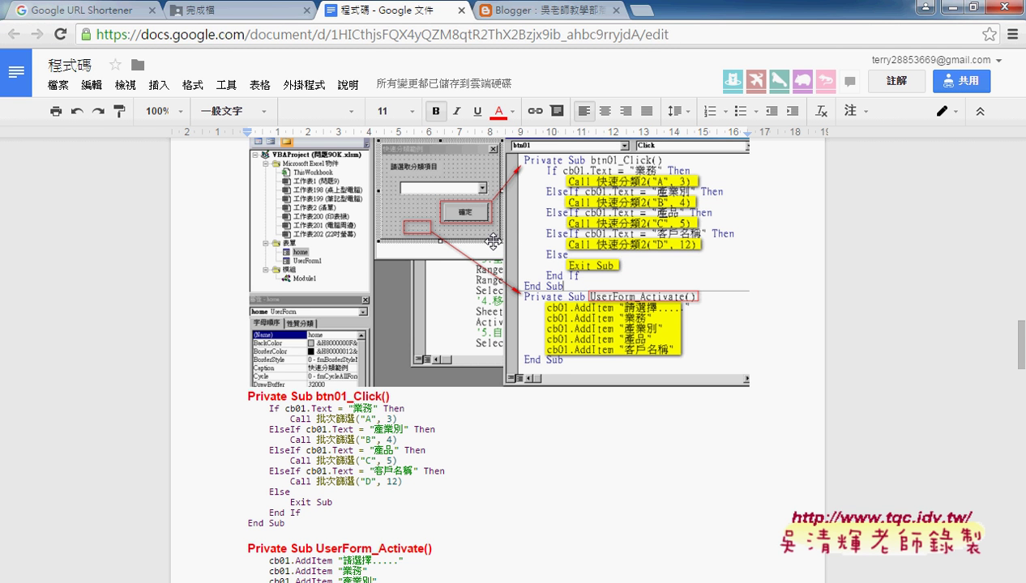
scroll(493, 241, "up", 3)
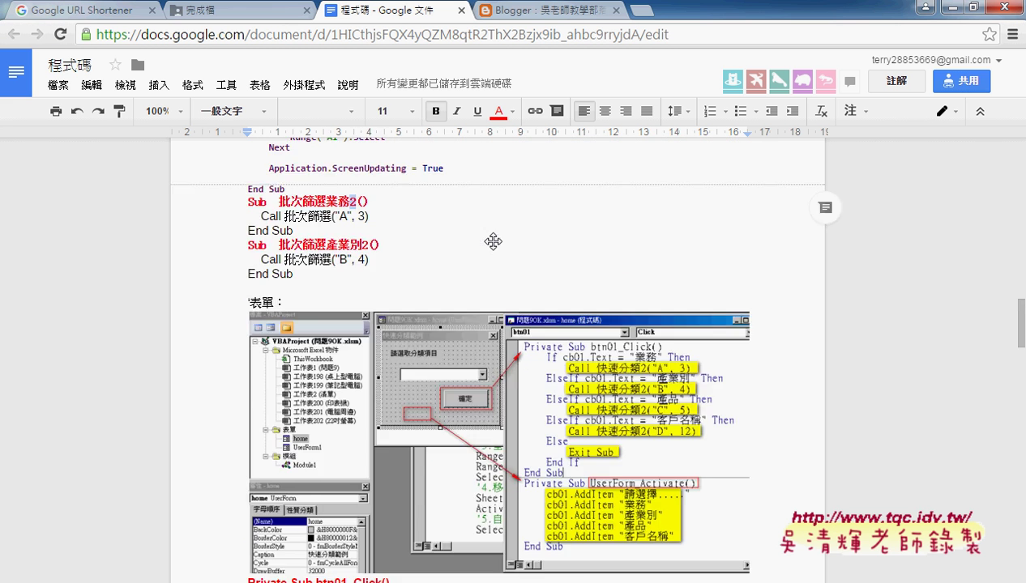
scroll(495, 242, "up", 2)
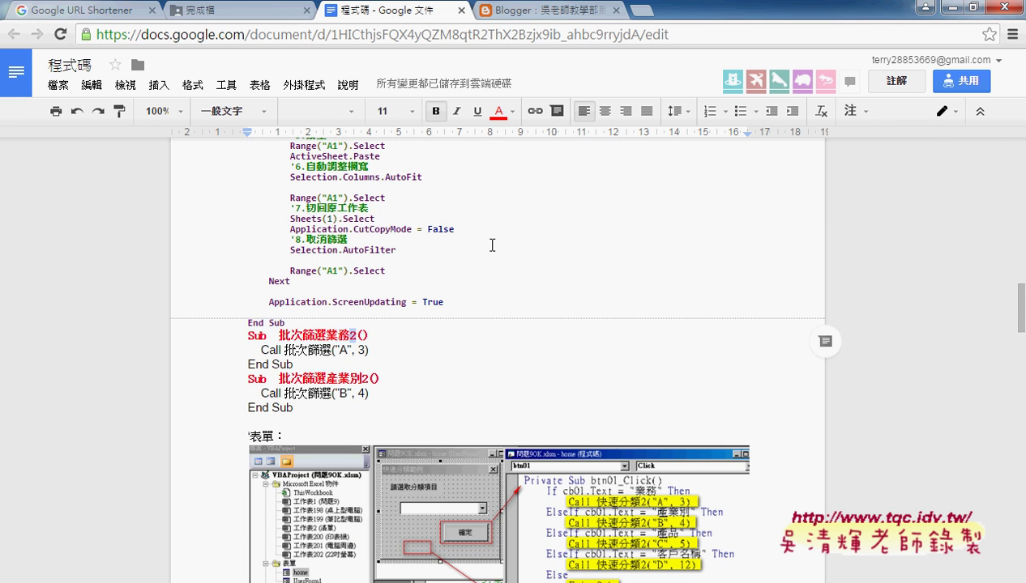
scroll(491, 245, "up", 2)
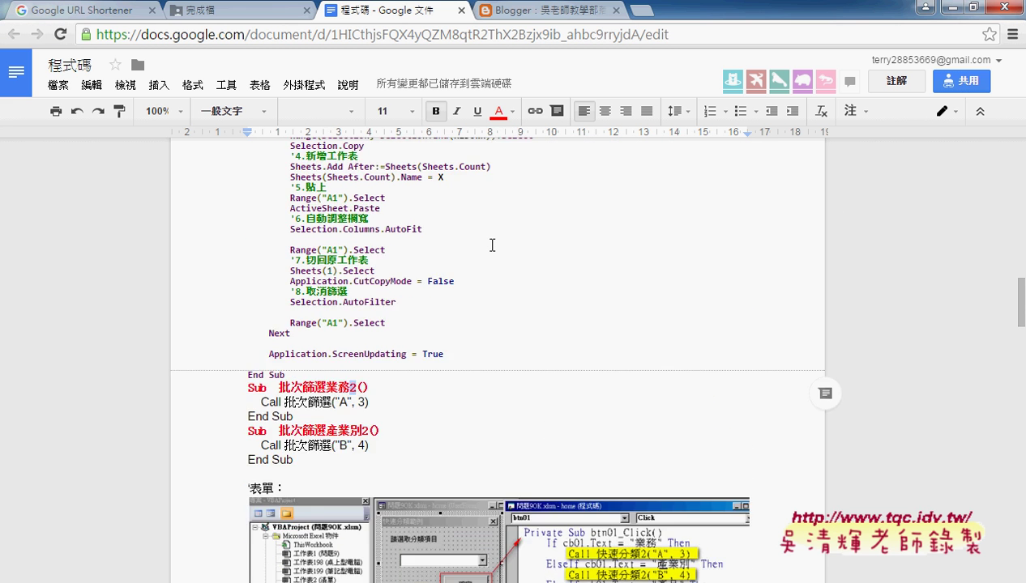
scroll(492, 245, "up", 2)
scroll(492, 245, "up", 1)
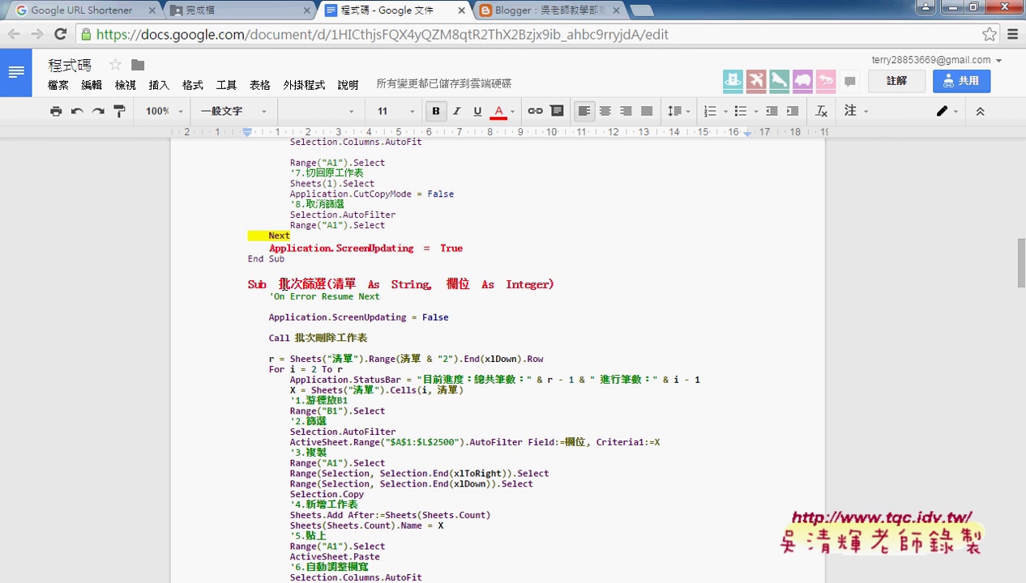
left_click_drag(280, 284, 327, 280)
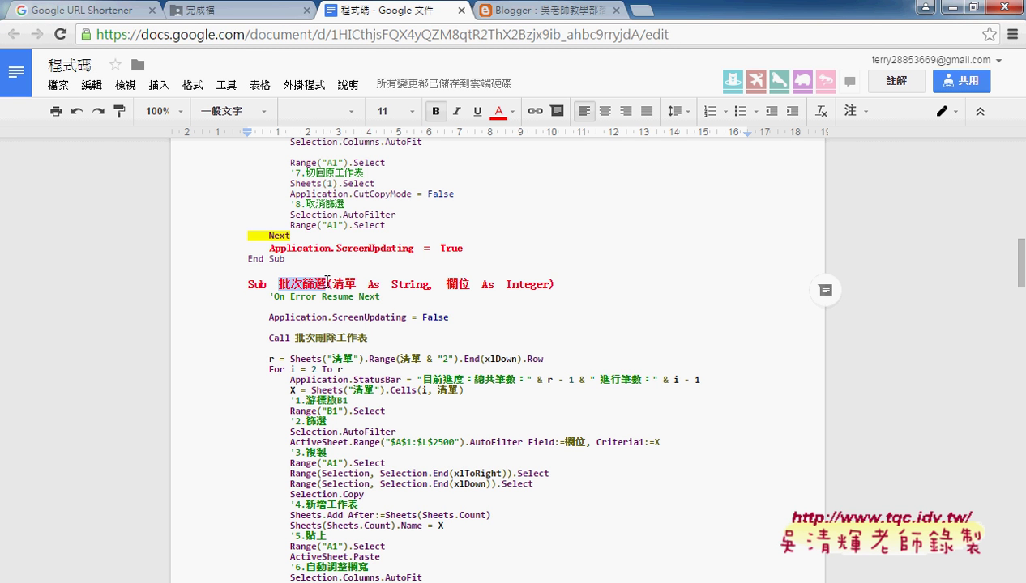